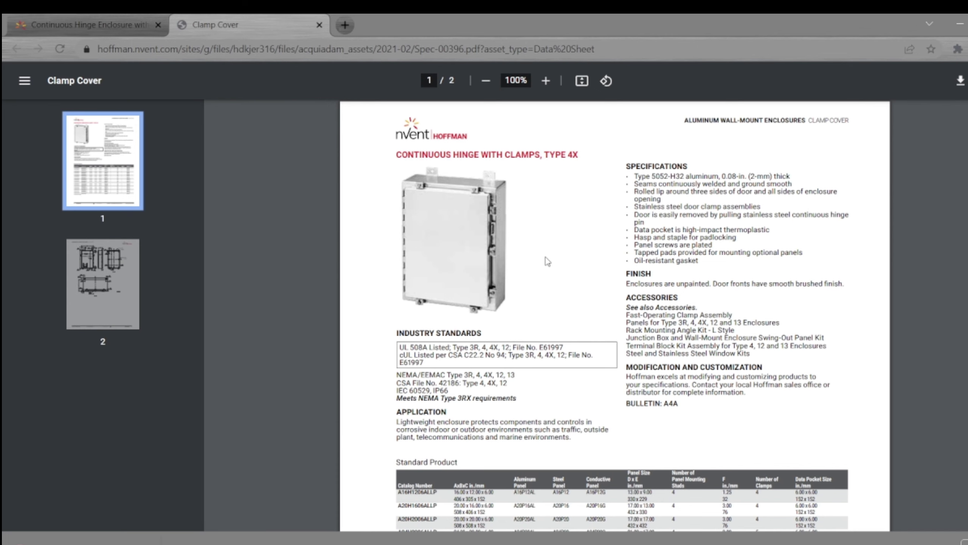
- Review the Spec-00396 Clamp Cover spec sheet in Chrome, then switch back to AutoCAD Electrical
scroll(550, 261, "down", 20)
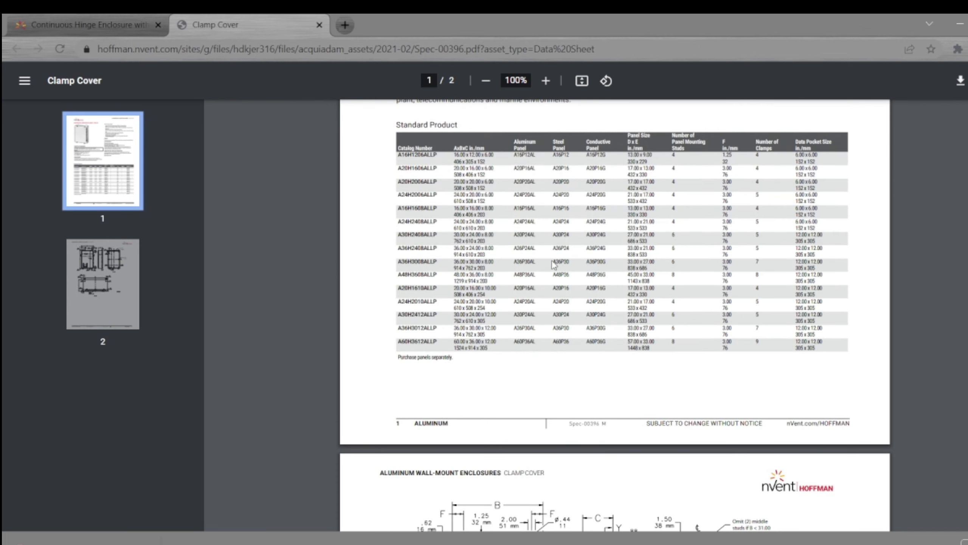
scroll(554, 268, "up", 5)
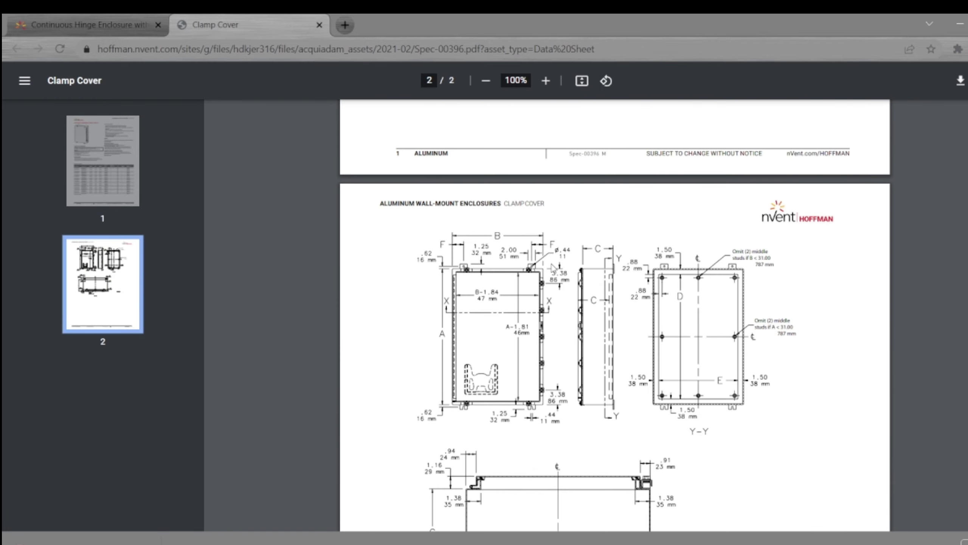
scroll(553, 266, "down", 7)
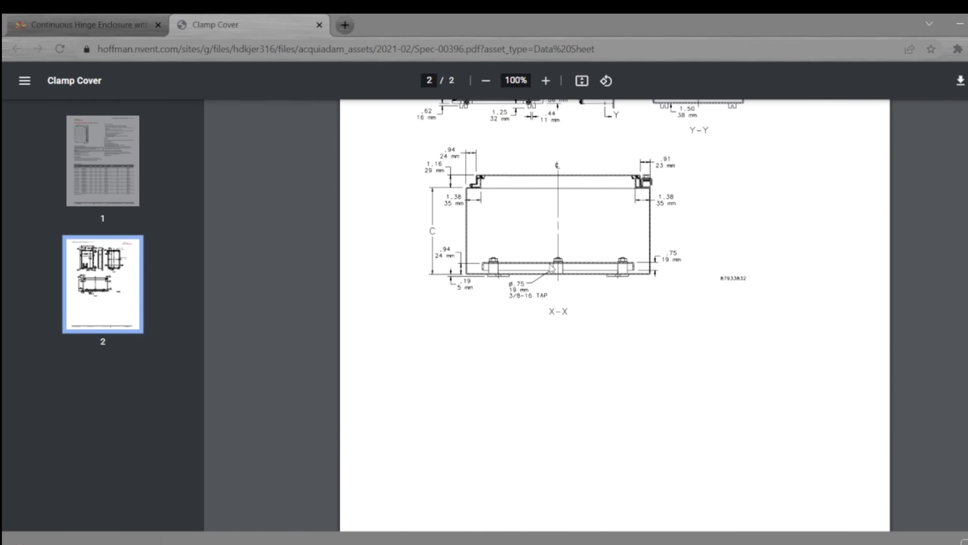
scroll(548, 267, "up", 14)
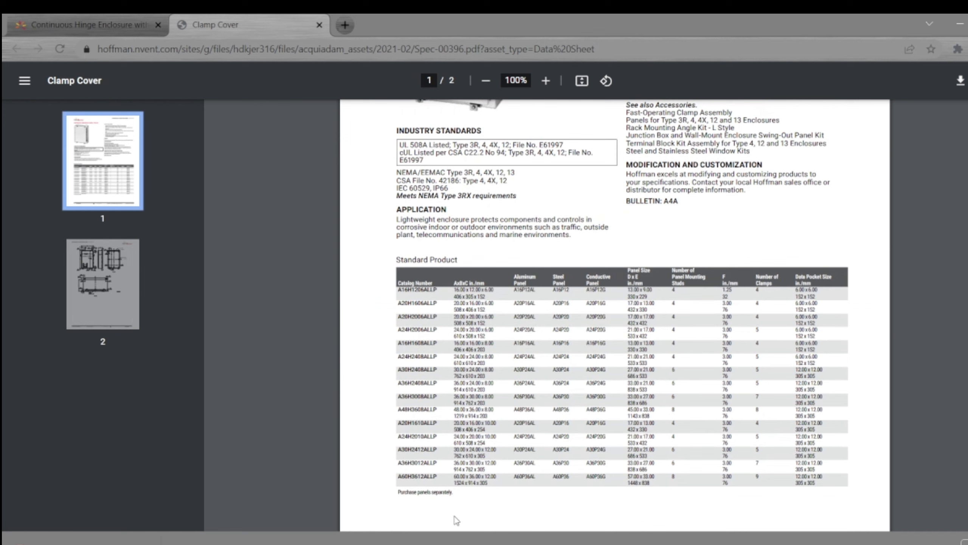
key("alt+Tab")
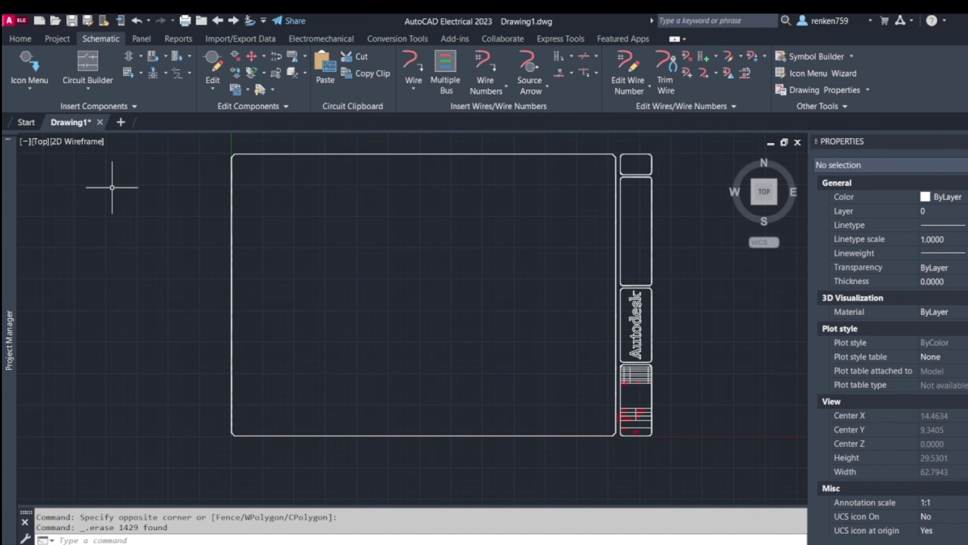
- Import page 2 of Spec-00396.pdf into Drawing1 as vector geometry via Import > PDF
left_click(15, 22)
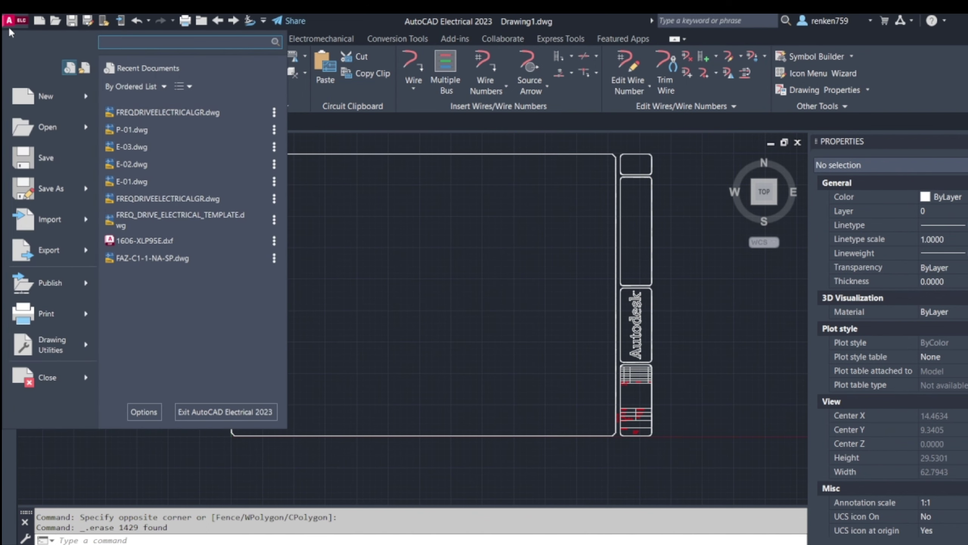
mouse_move(59, 221)
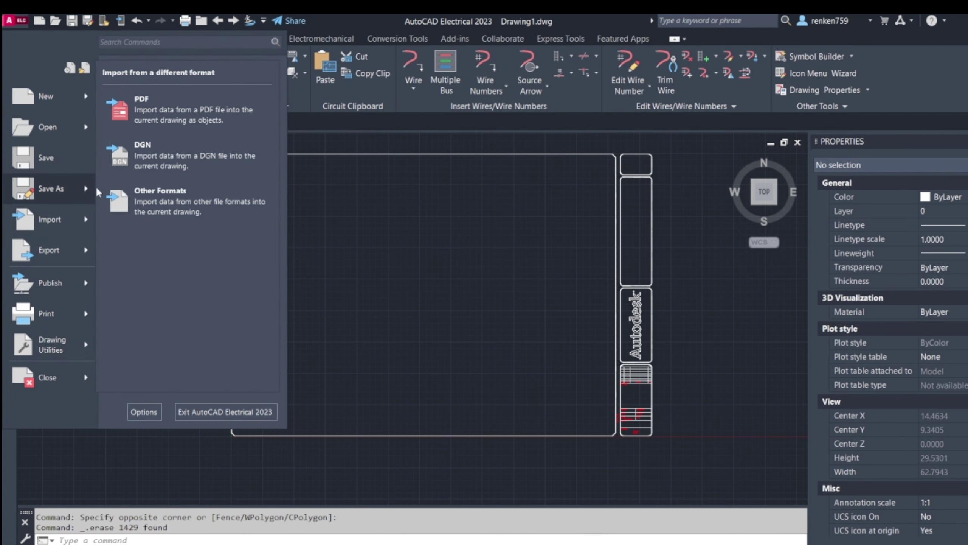
left_click(138, 121)
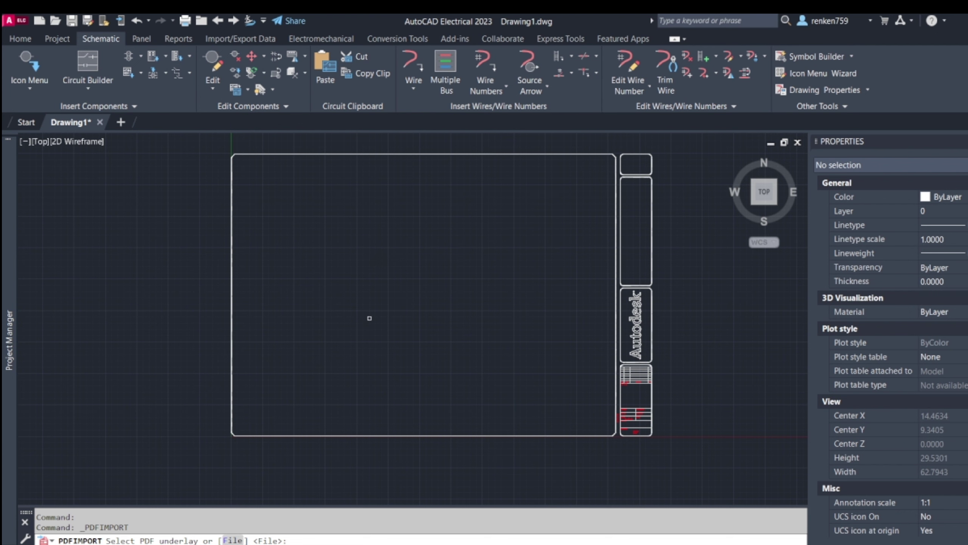
key("Return")
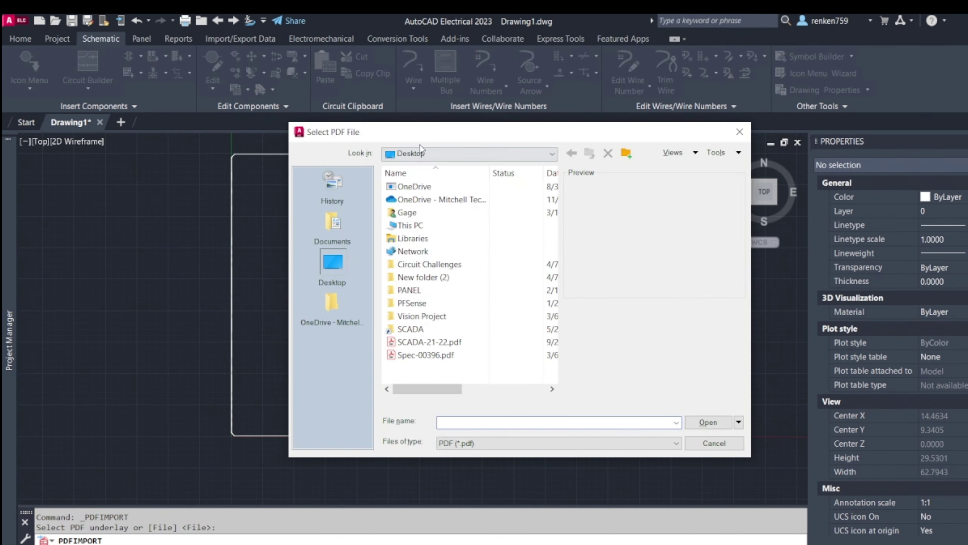
left_click(425, 357)
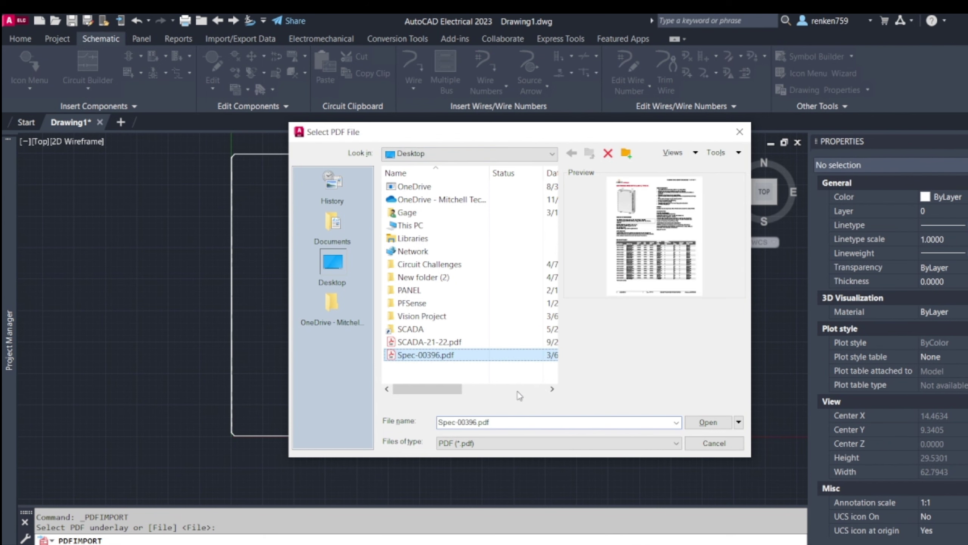
left_click(708, 423)
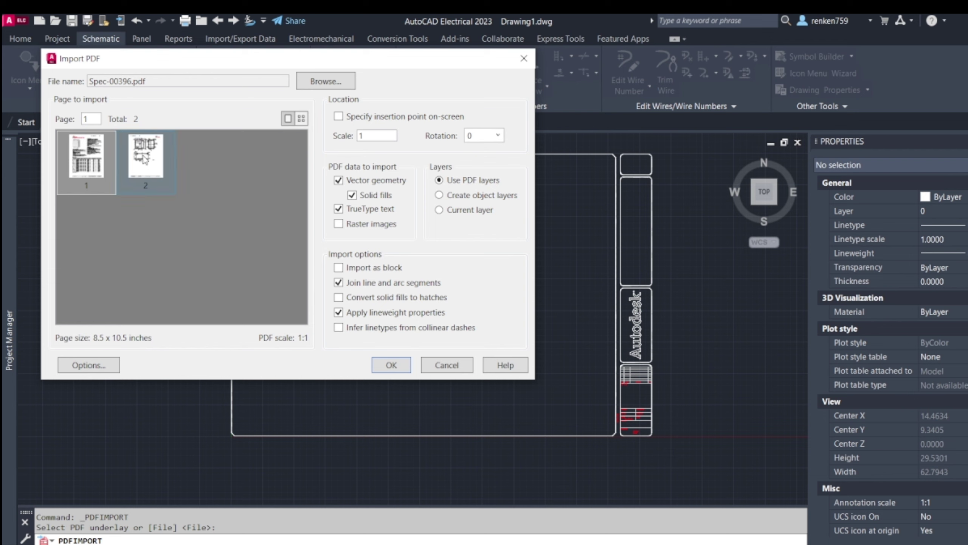
left_click(142, 172)
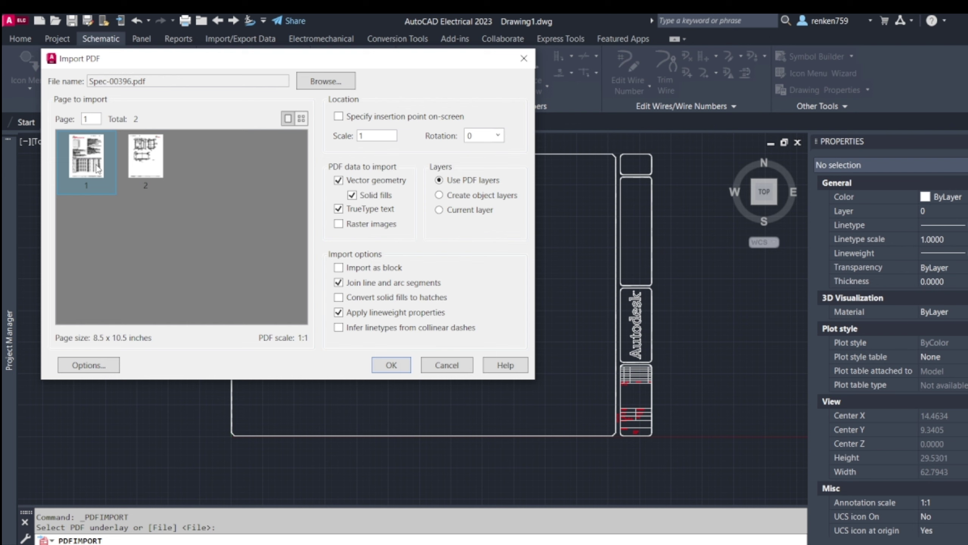
left_click(149, 168)
left_click(392, 365)
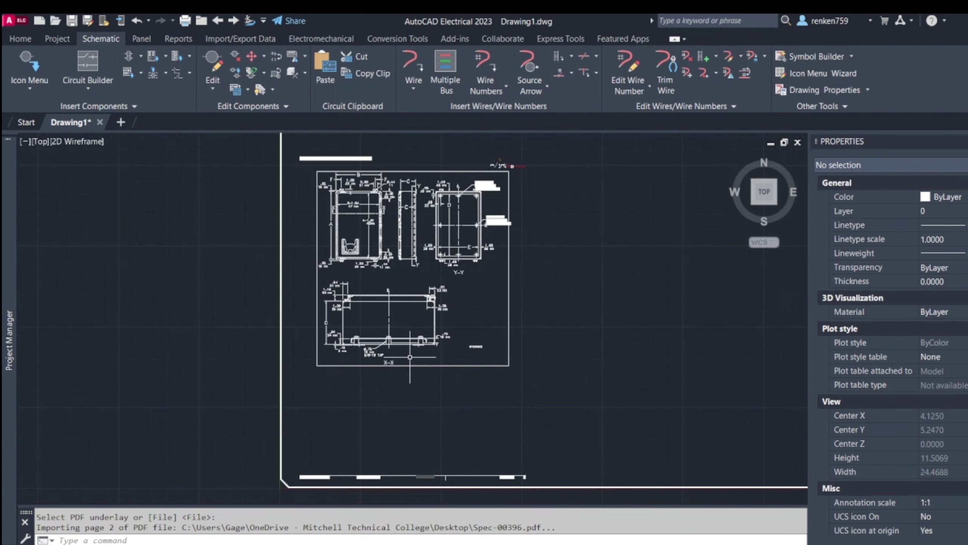
- Erase the page's bottom border strip and the lower X-X view
scroll(353, 319, "up", 1)
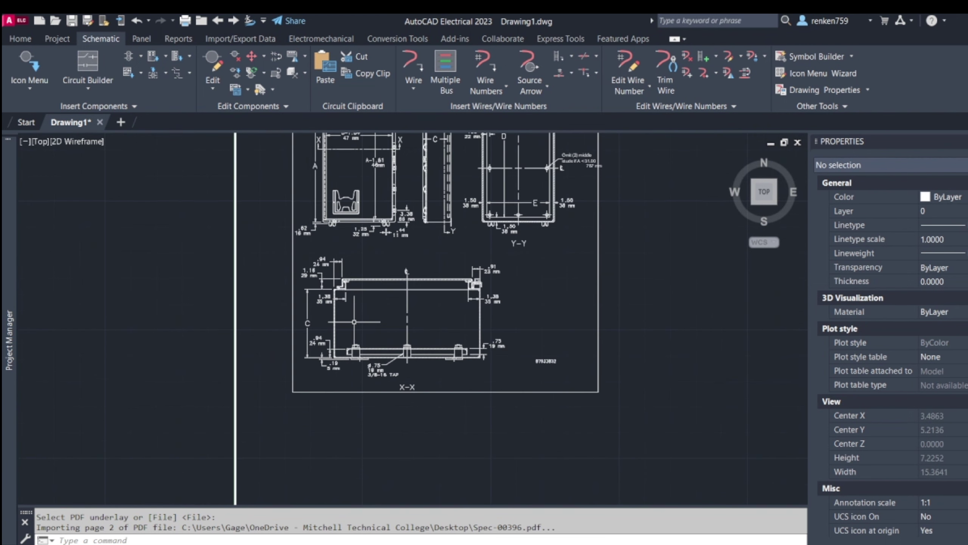
scroll(354, 323, "down", 1)
left_click(250, 419)
left_click(567, 502)
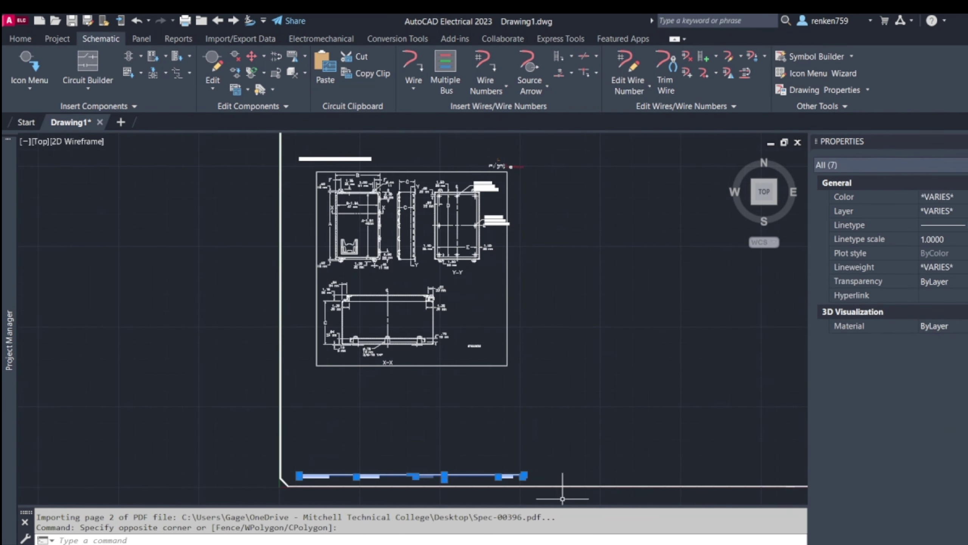
key("Delete")
scroll(526, 387, "up", 2)
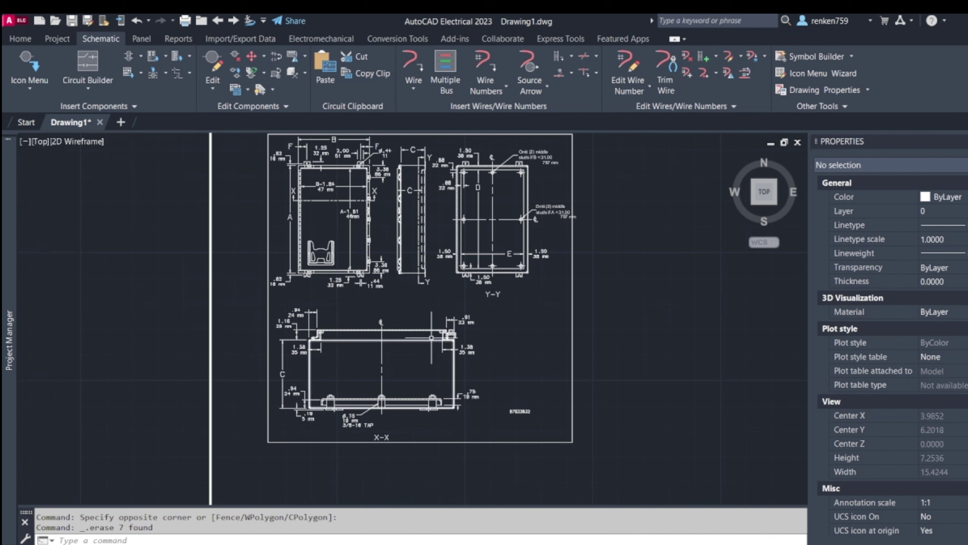
left_click(637, 478)
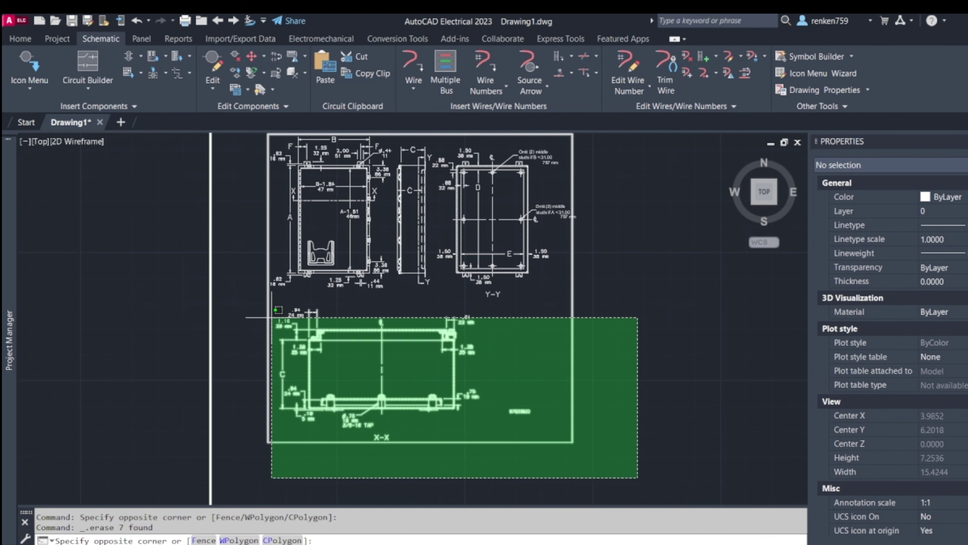
left_click(255, 308)
key("Delete")
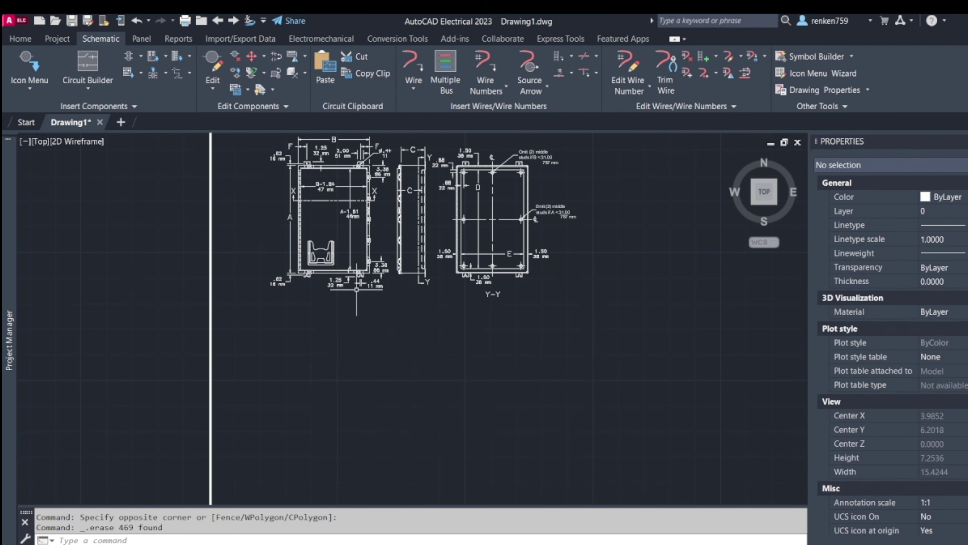
- Erase the Y-Y view on the right and the page title text
middle_click_drag(534, 316, 546, 396)
left_click(625, 406)
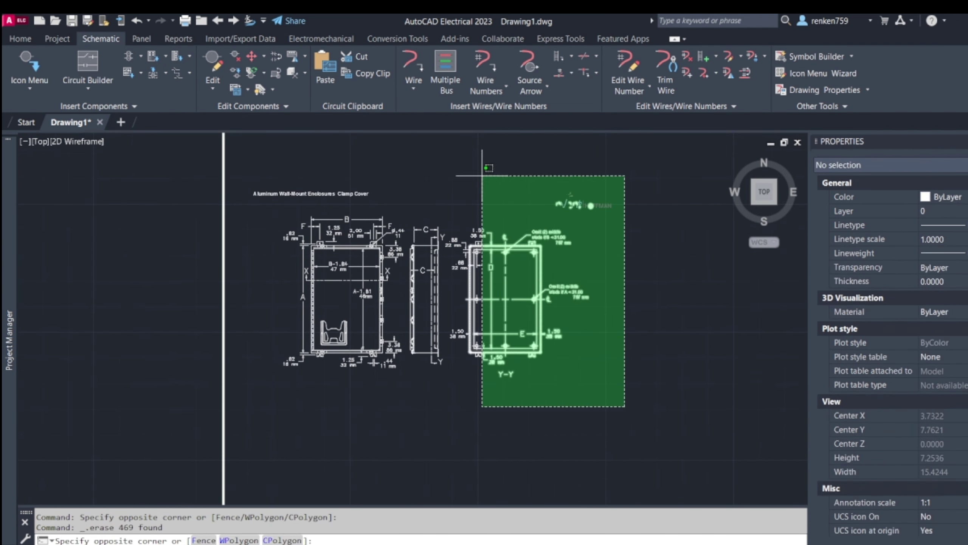
left_click(452, 177)
key("Delete")
left_click(267, 192)
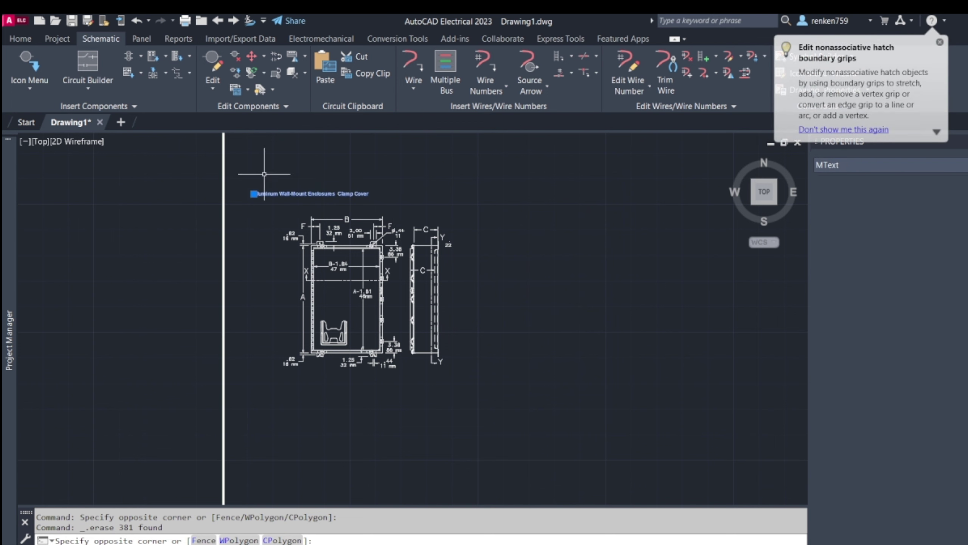
key("Delete")
- Erase the side view of the enclosure
left_click(940, 42)
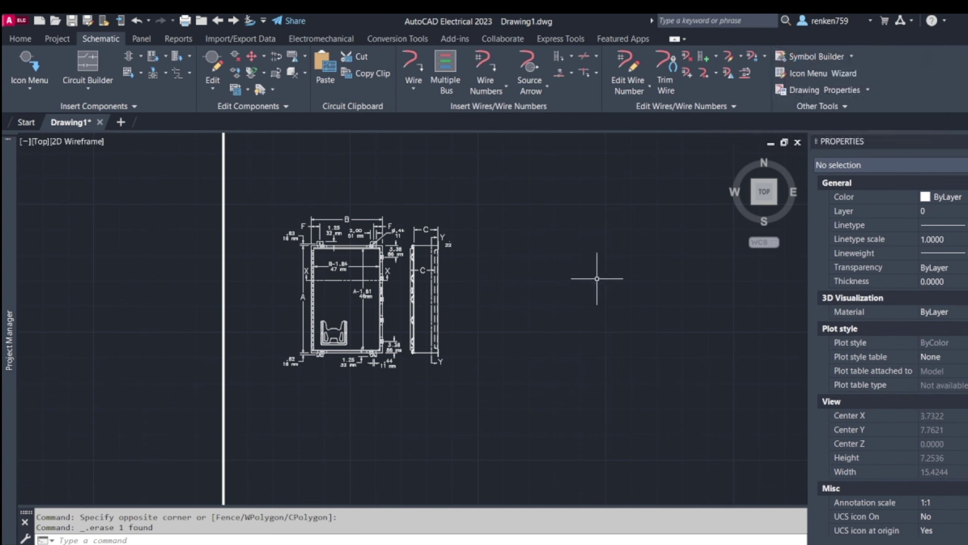
scroll(594, 270, "up", 2)
left_click(563, 470)
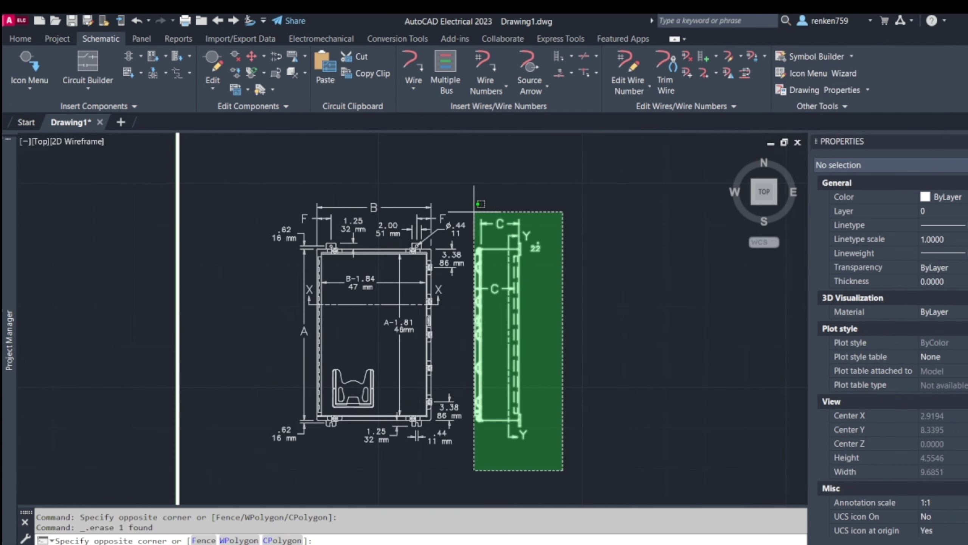
left_click(448, 183)
key("Delete")
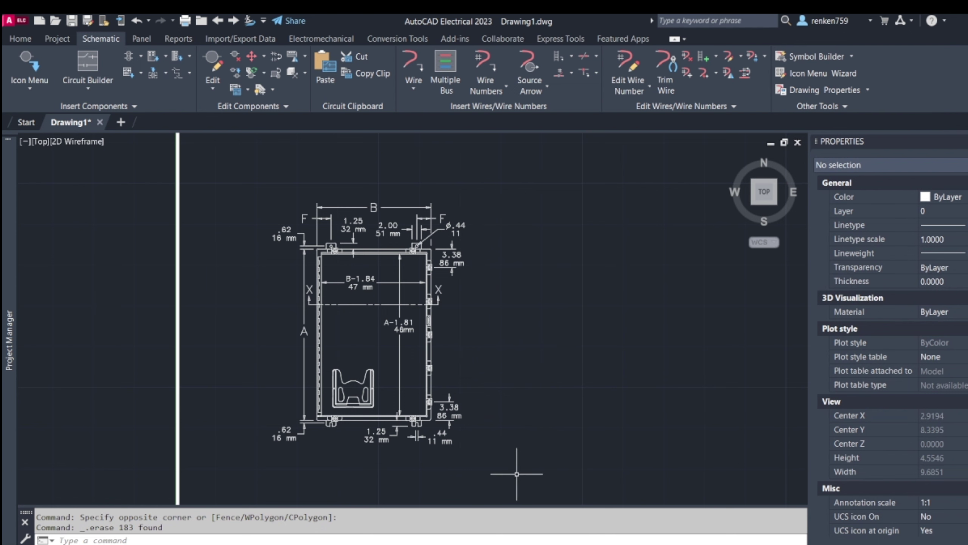
- Select all 395 objects of the remaining front view
left_click(521, 459)
left_click(196, 144)
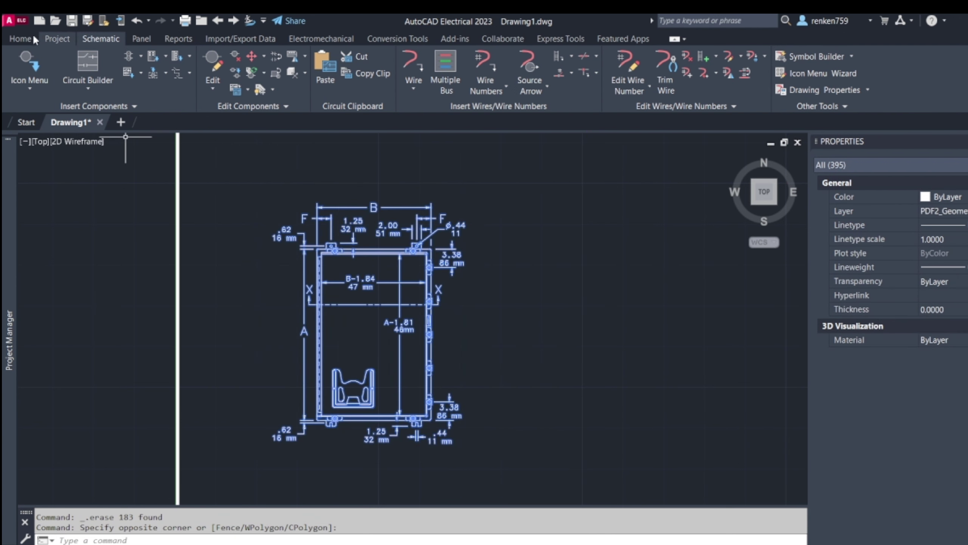
left_click(20, 38)
- Group the front-view objects and turn the group into a Panel Footprint symbol in Symbol Builder
left_click(858, 81)
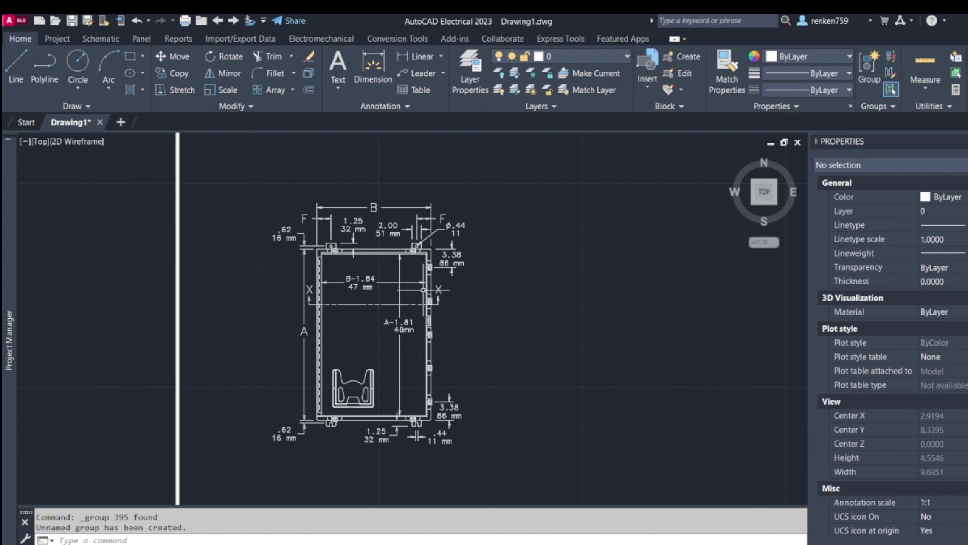
left_click(114, 39)
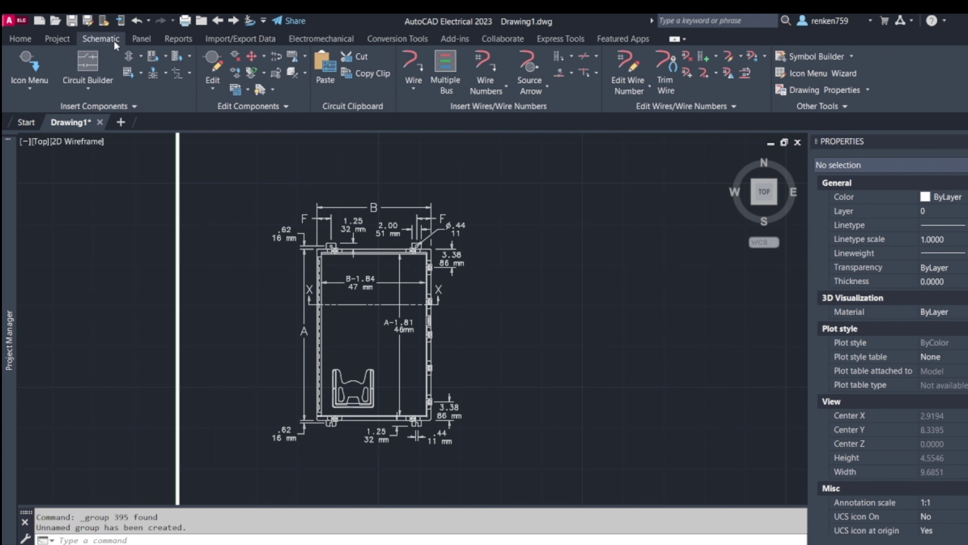
left_click(825, 59)
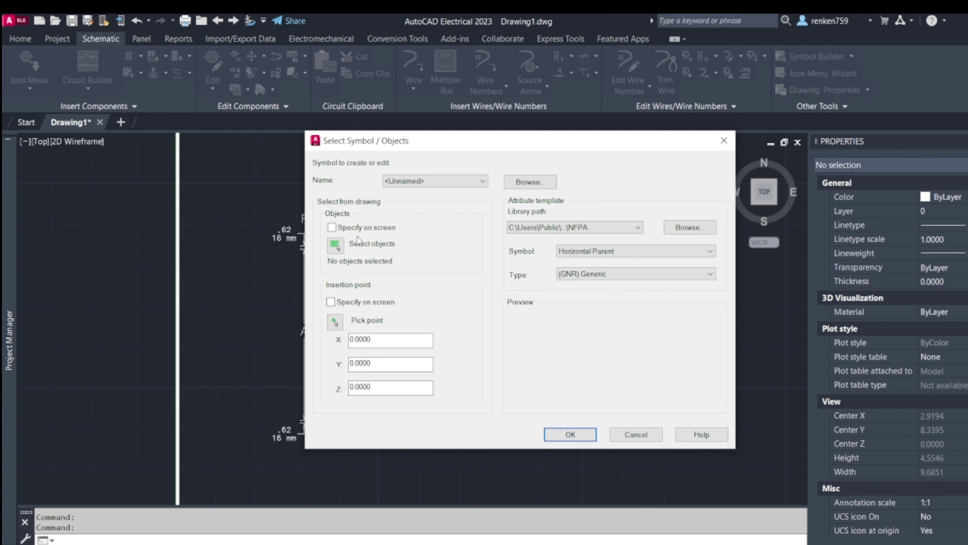
left_click(335, 246)
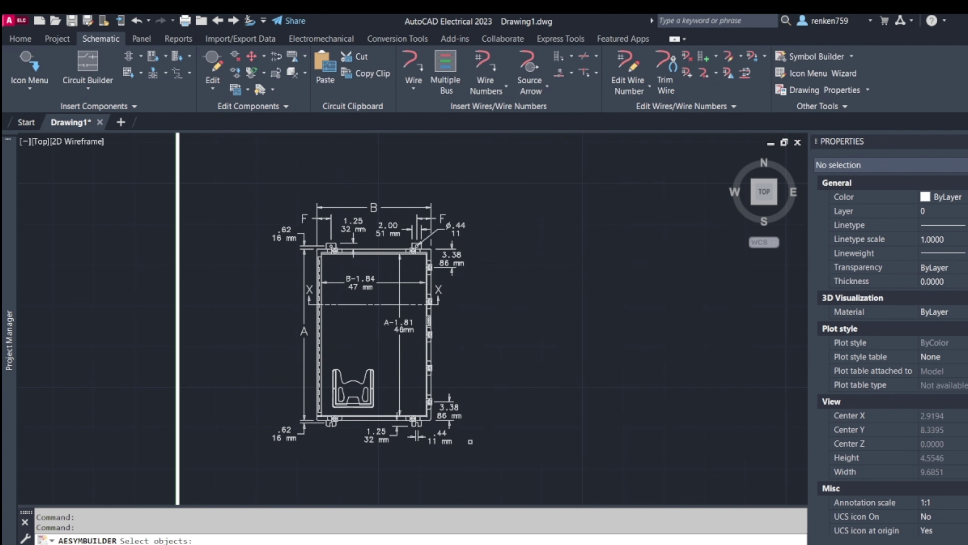
left_click(335, 251)
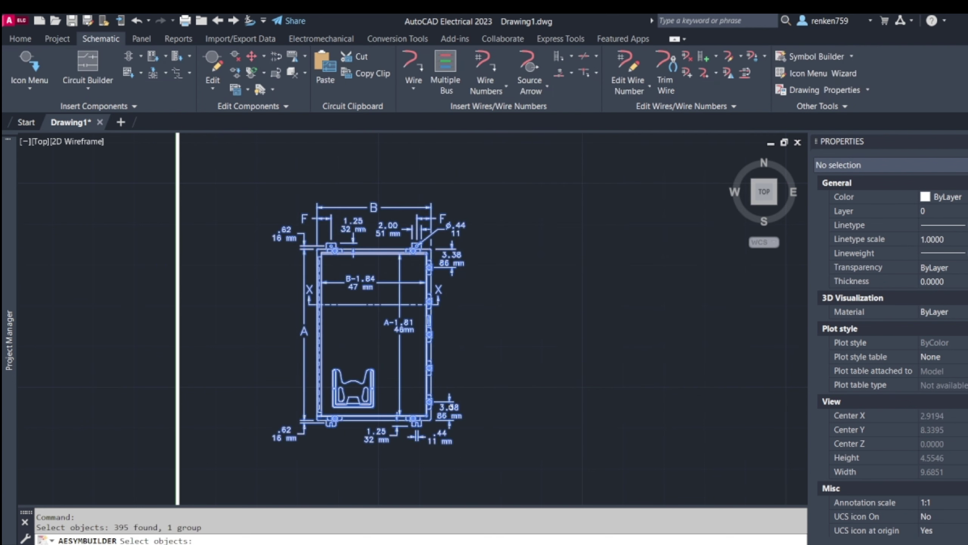
key("Return")
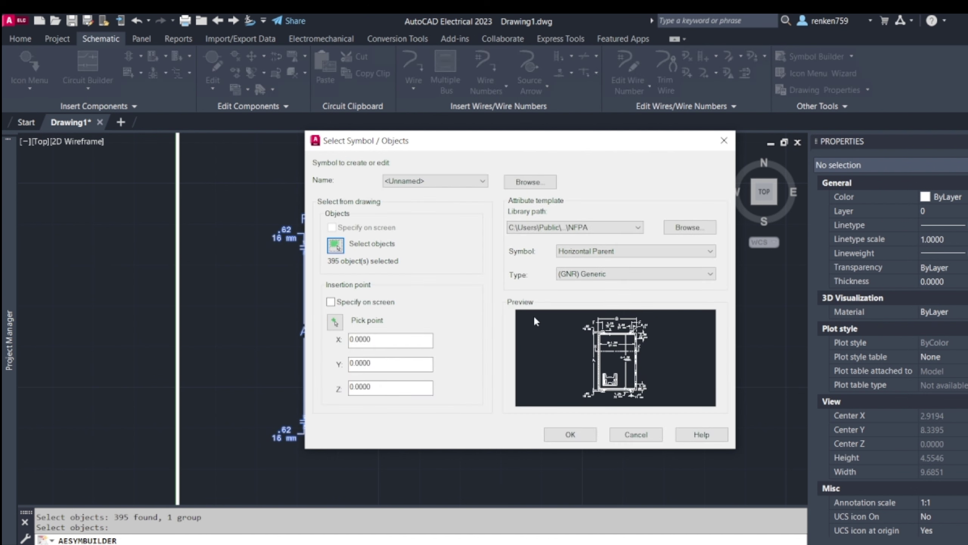
left_click(602, 250)
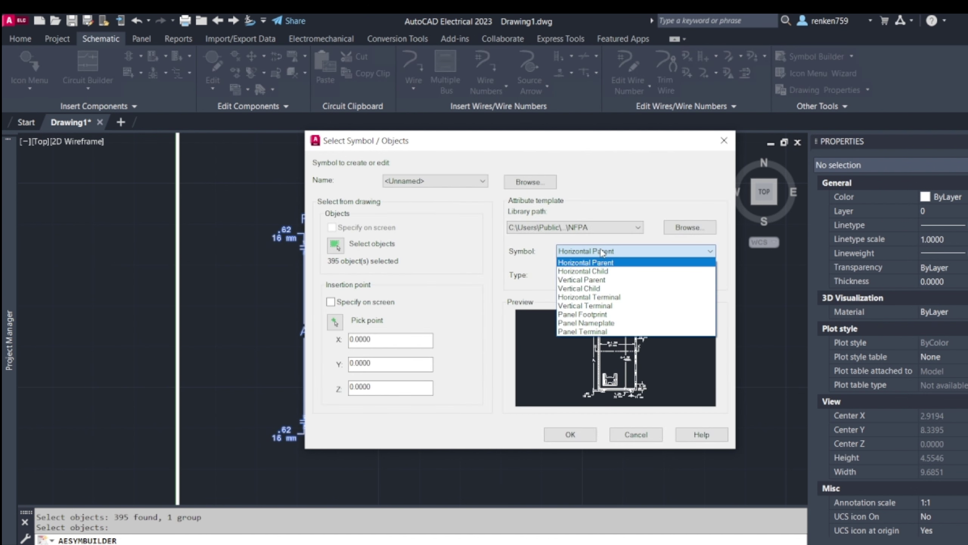
left_click(592, 314)
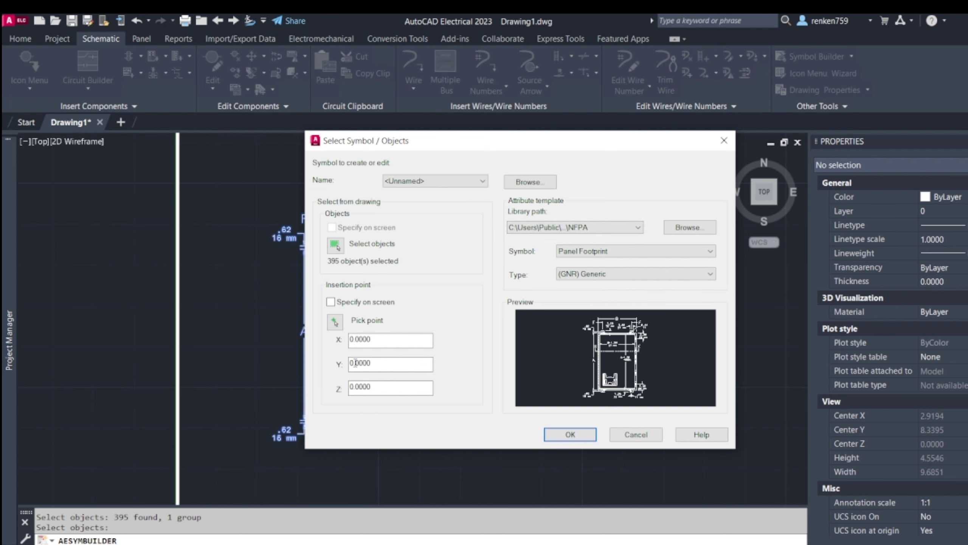
left_click(569, 435)
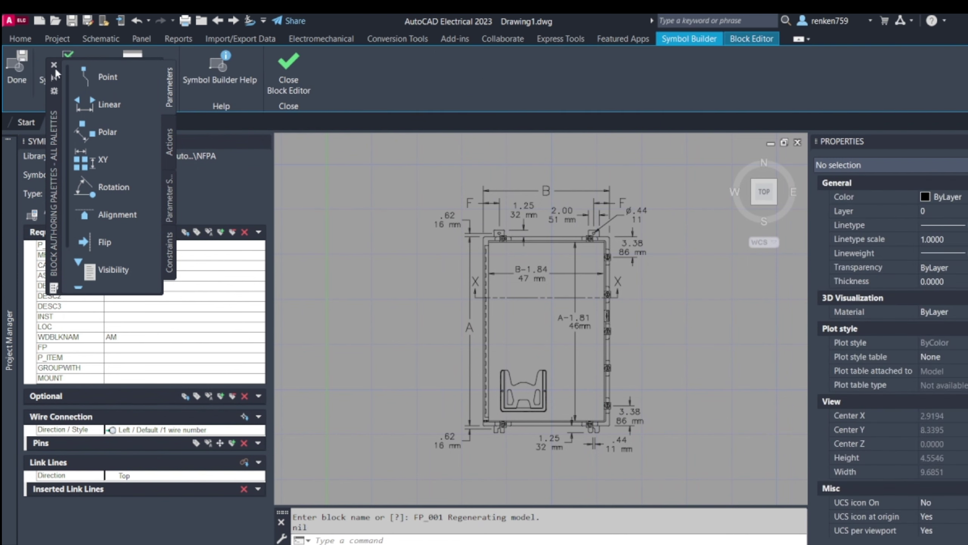
- Close the Block Authoring Palettes and erase the four X marker lines at the left
left_click(54, 64)
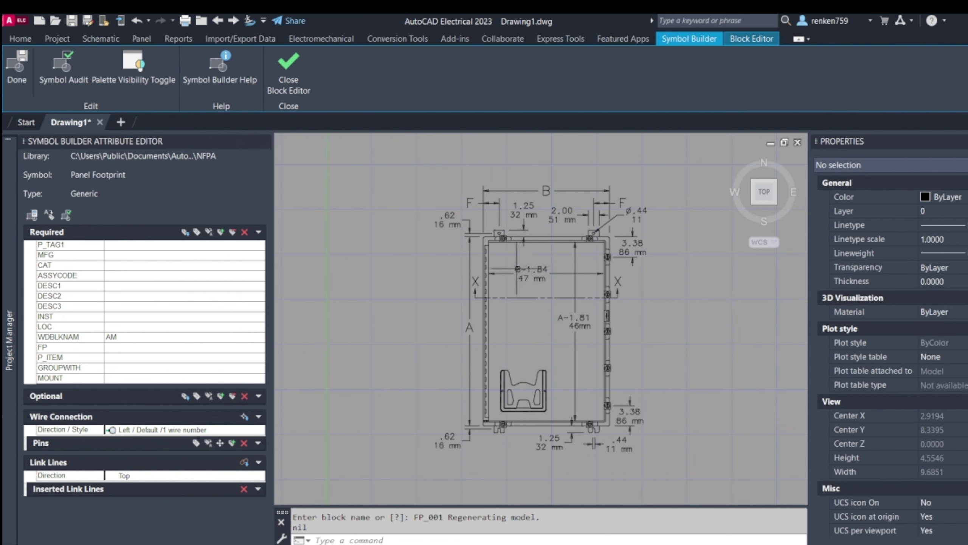
scroll(517, 268, "up", 2)
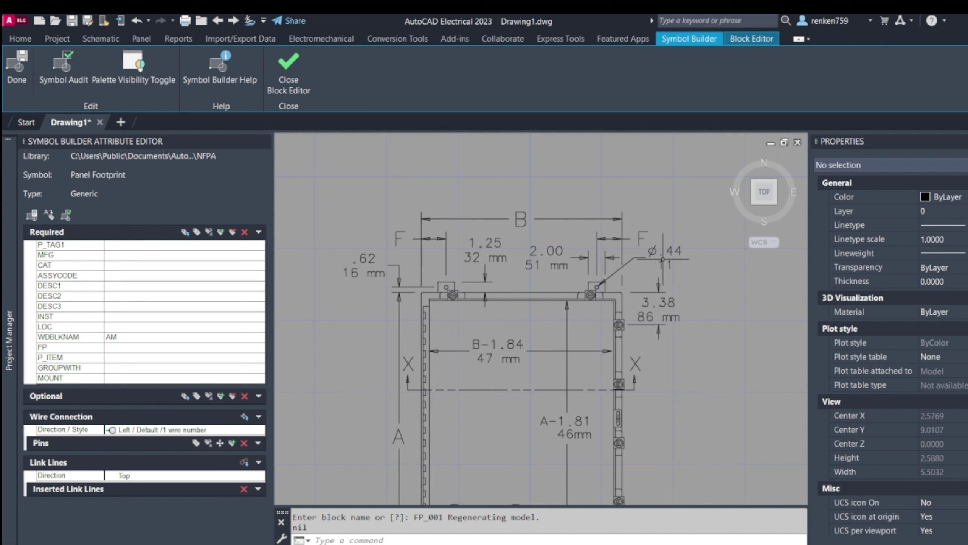
scroll(433, 280, "down", 2)
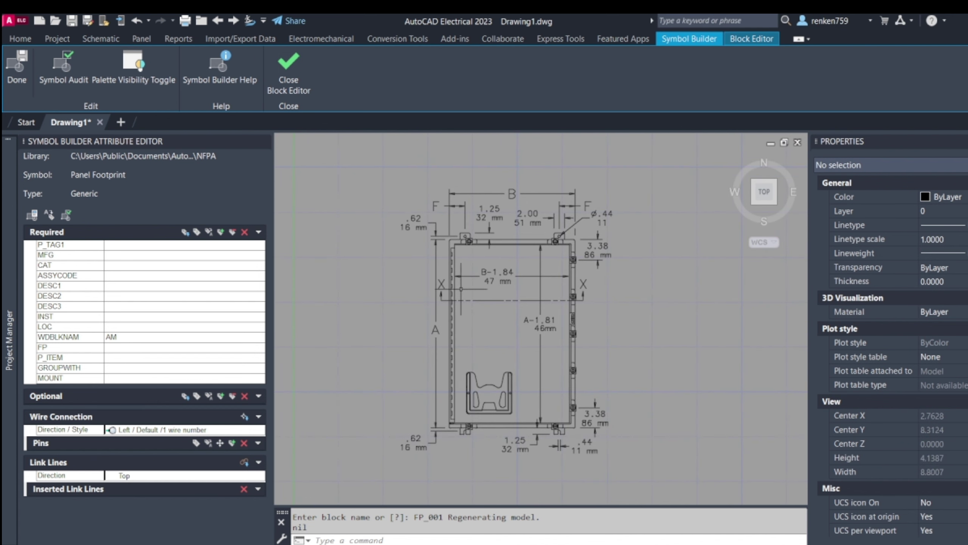
scroll(435, 304, "up", 4)
left_click_drag(457, 311, 430, 255)
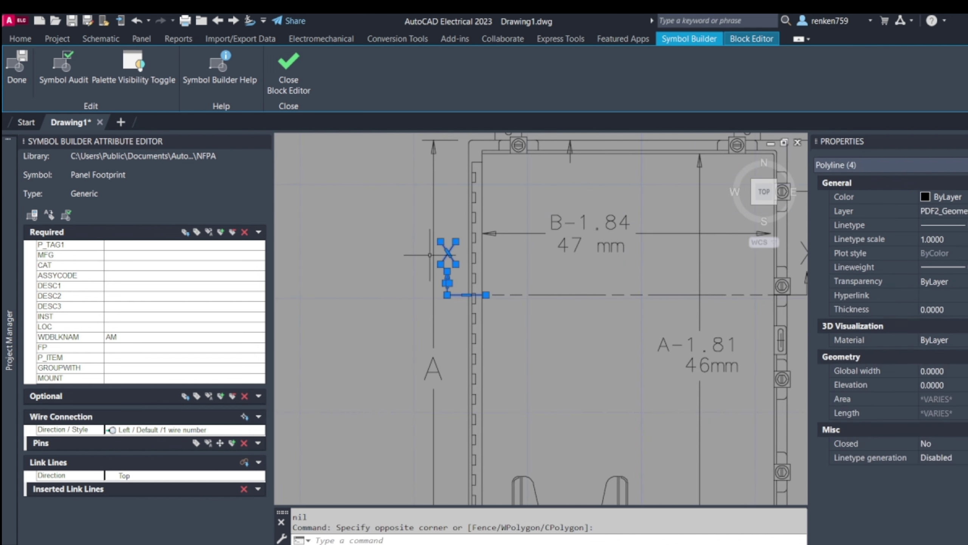
key("Delete")
- Erase the B-1.84 dimension objects and two leftover small objects
left_click(708, 321)
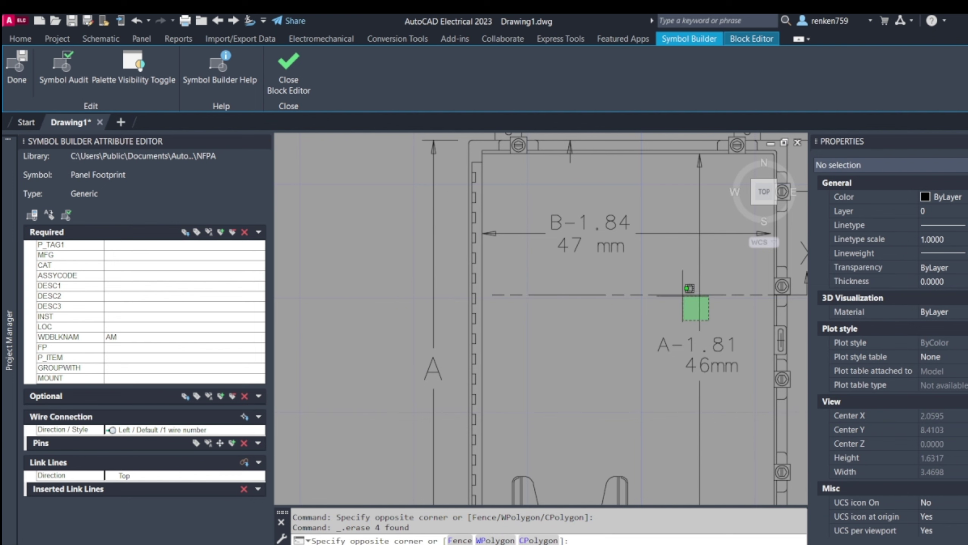
left_click(534, 184)
key("Delete")
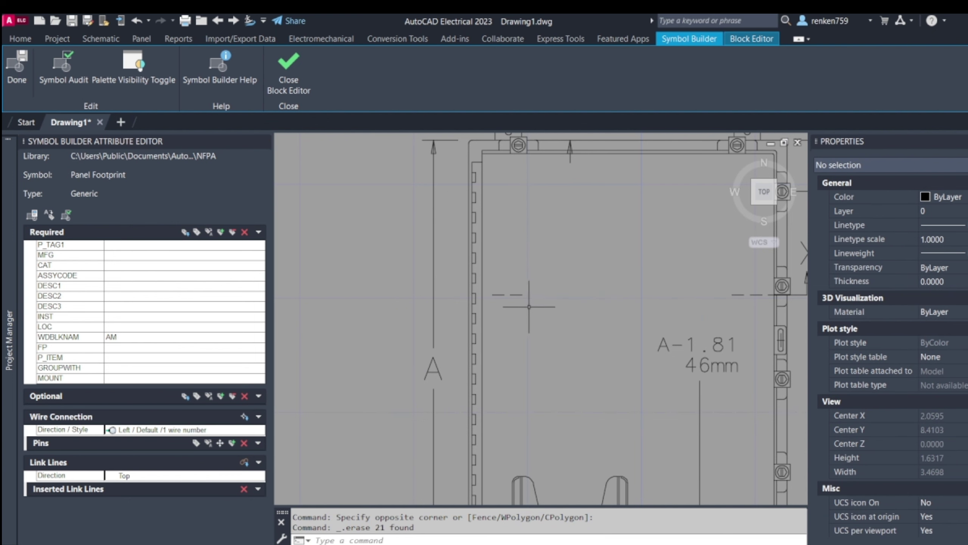
left_click(529, 307)
left_click(496, 282)
key("Delete")
scroll(591, 312, "down", 3)
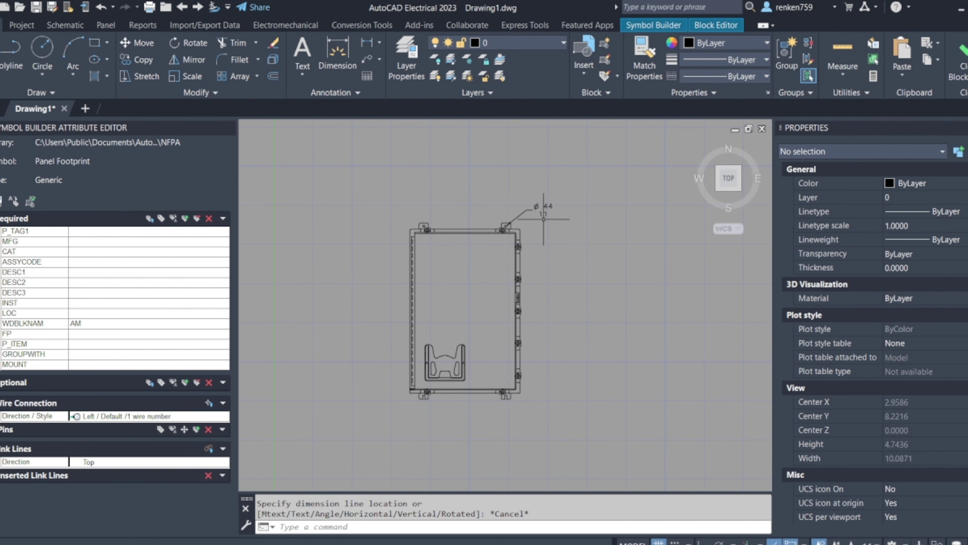
scroll(507, 224, "up", 4)
scroll(571, 208, "up", 2)
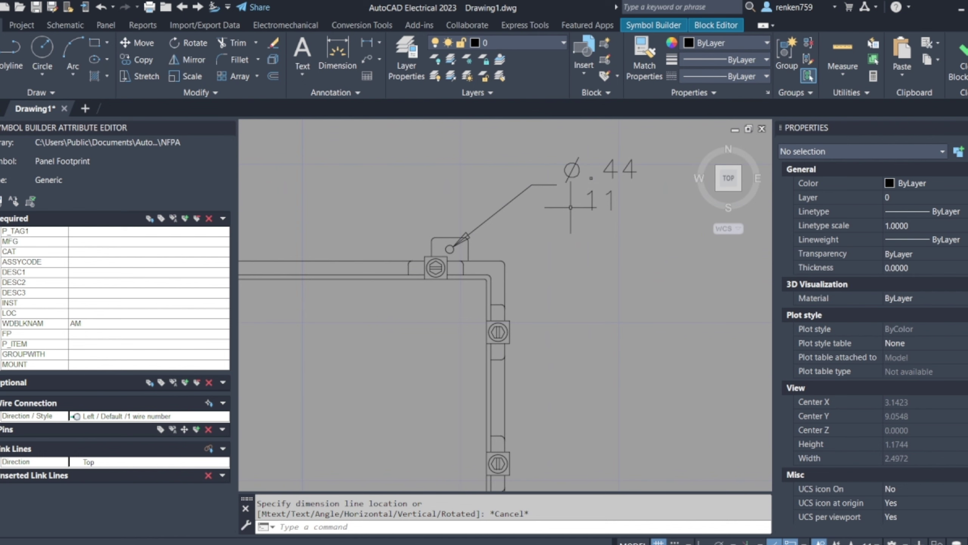
scroll(463, 232, "down", 4)
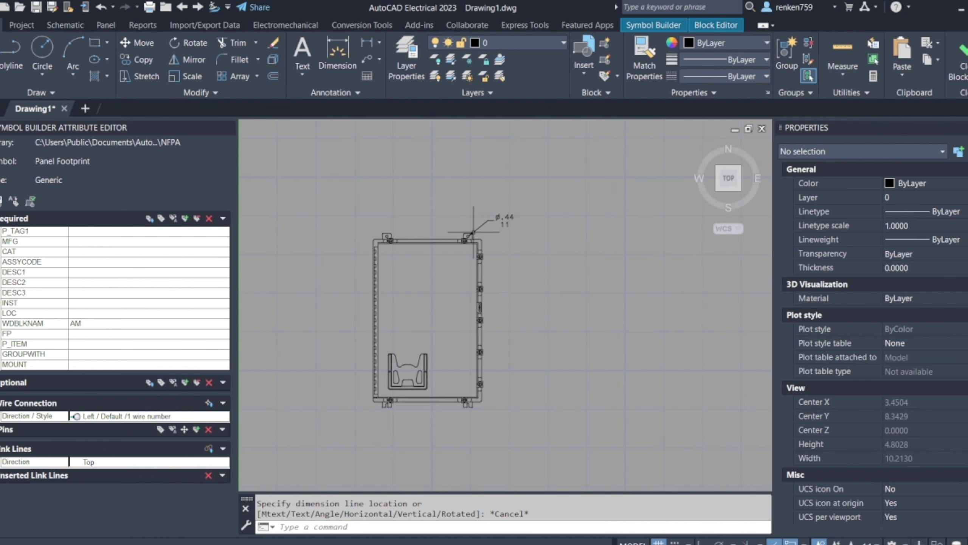
scroll(457, 230, "up", 4)
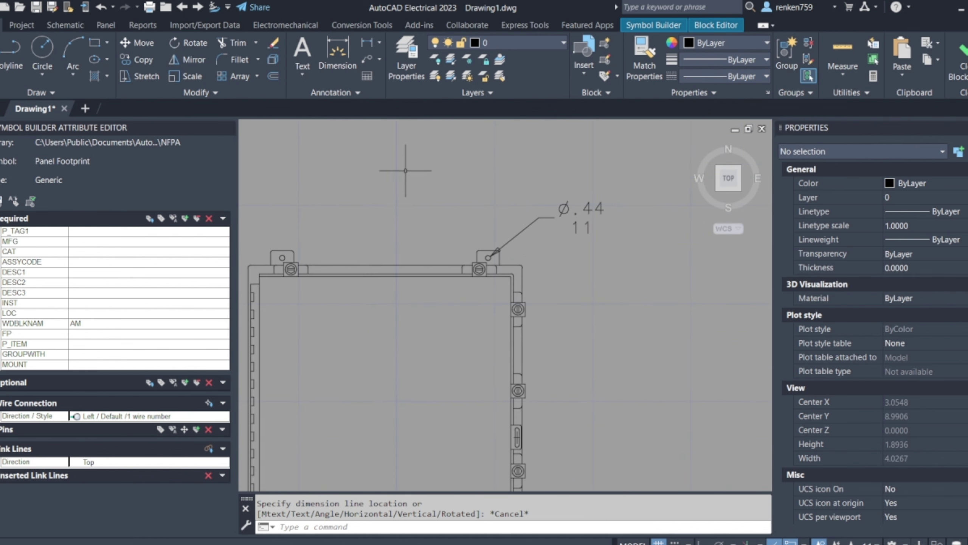
- Add a linear dimension reading 0.0255 across the top-right mounting hole, placed above it
left_click(74, 26)
left_click(2, 25)
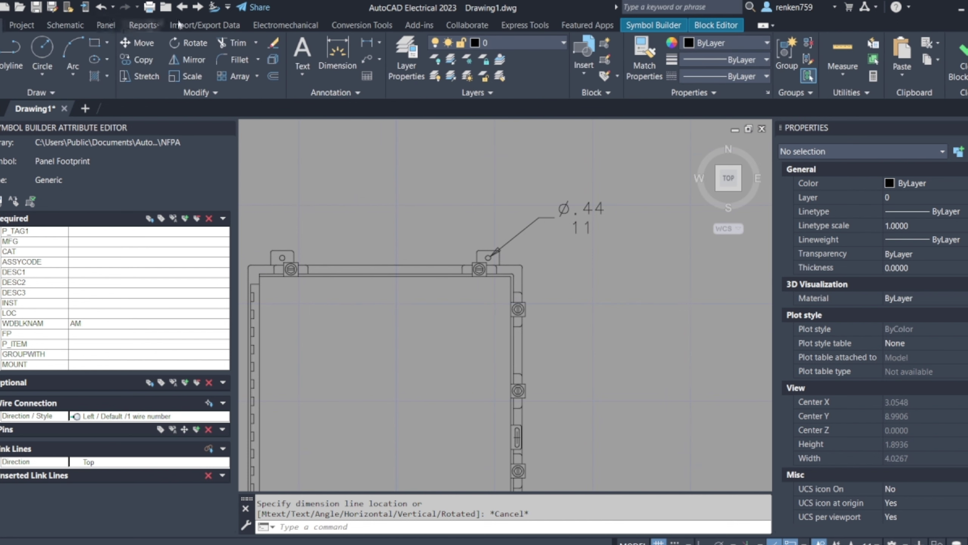
left_click(368, 43)
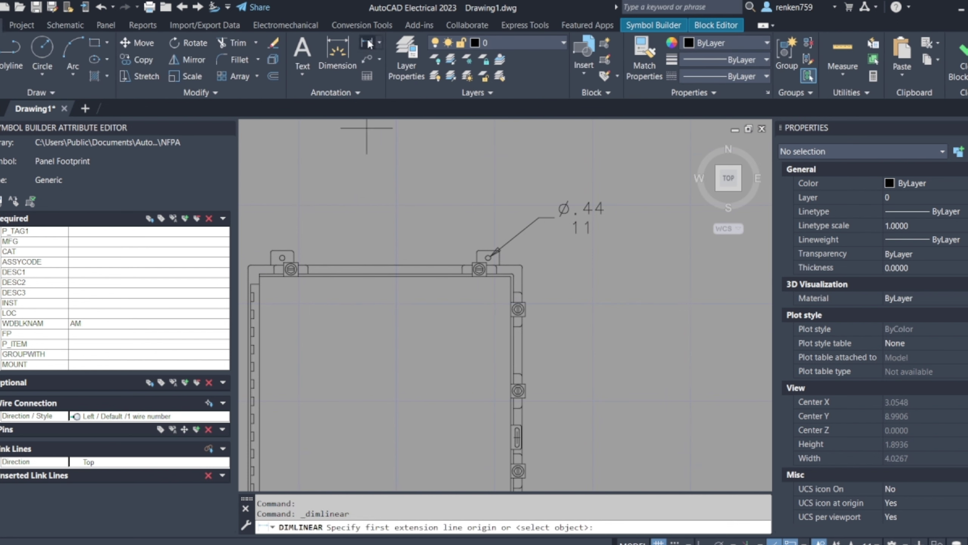
scroll(488, 259, "up", 5)
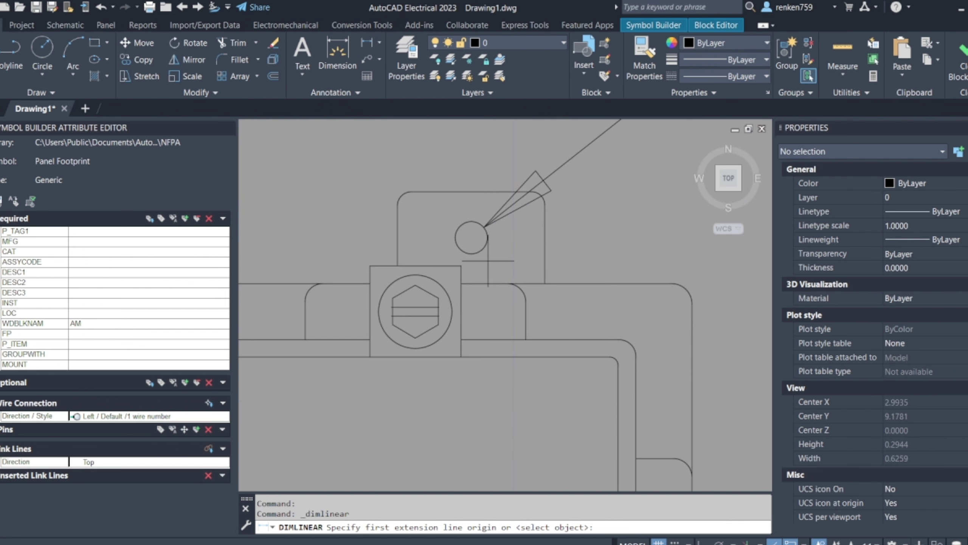
left_click(456, 238)
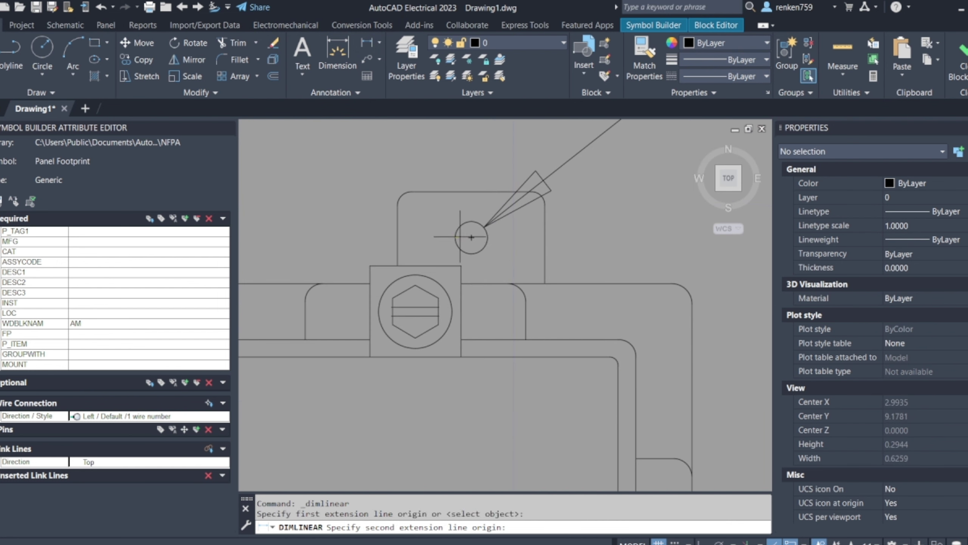
left_click(488, 237)
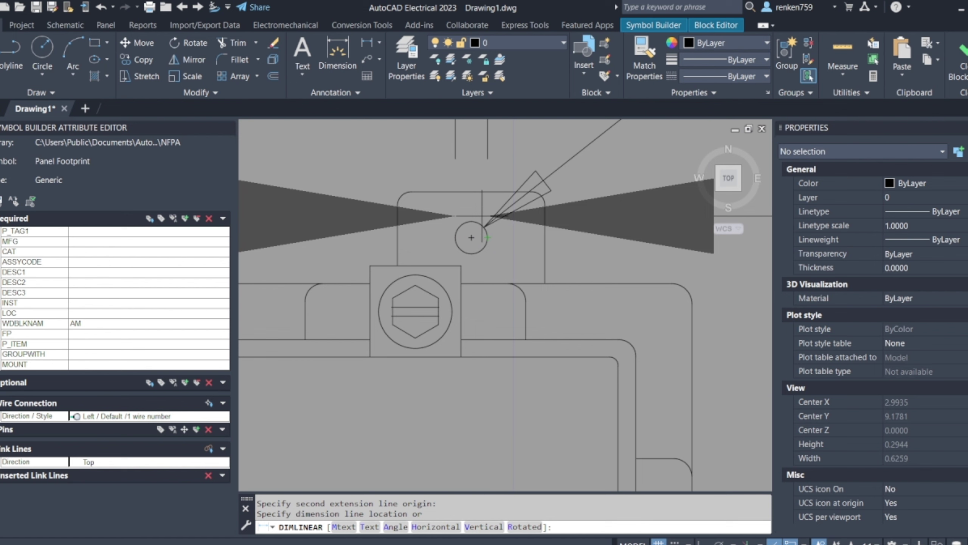
scroll(472, 238, "down", 4)
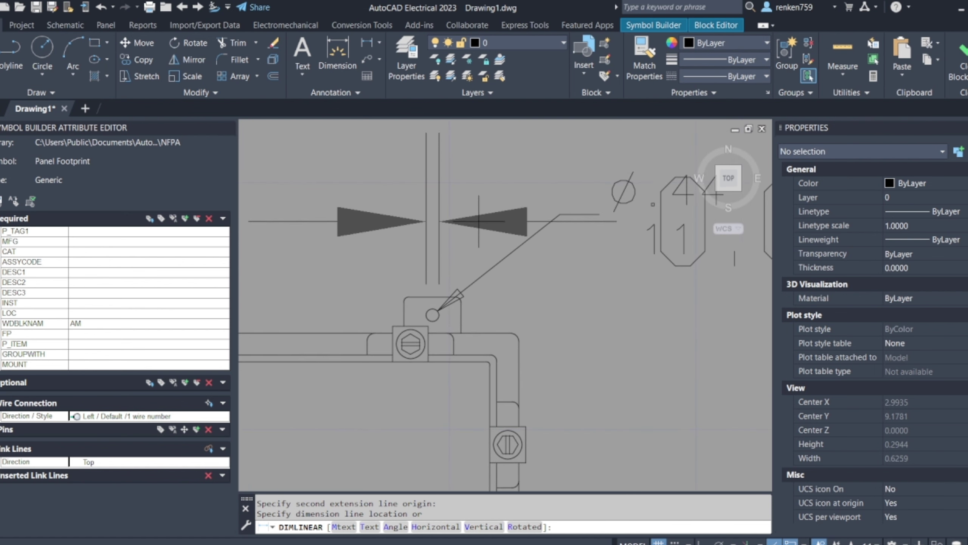
scroll(479, 222, "down", 5)
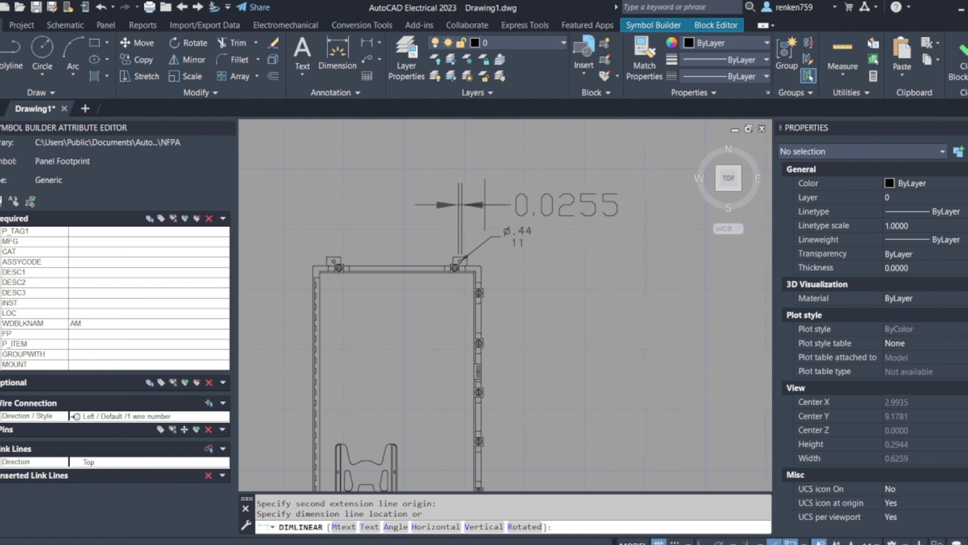
left_click(461, 204)
scroll(477, 239, "down", 4)
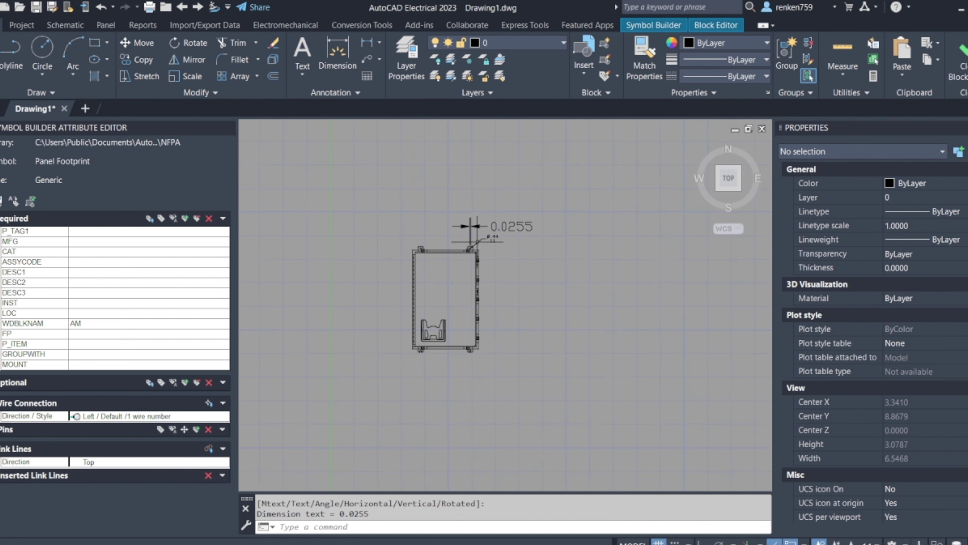
left_click(526, 373)
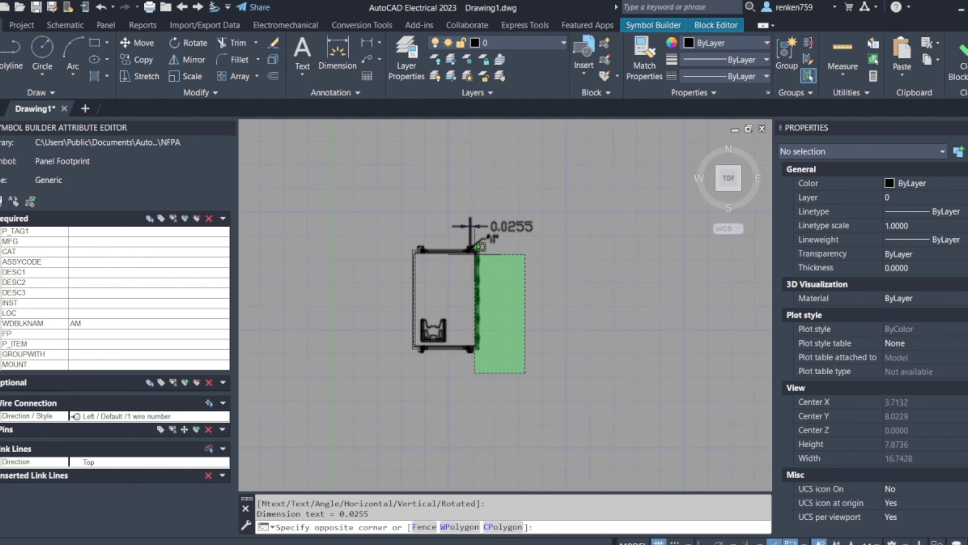
- Select all 204 footprint objects and start the SC scale command
left_click(530, 346)
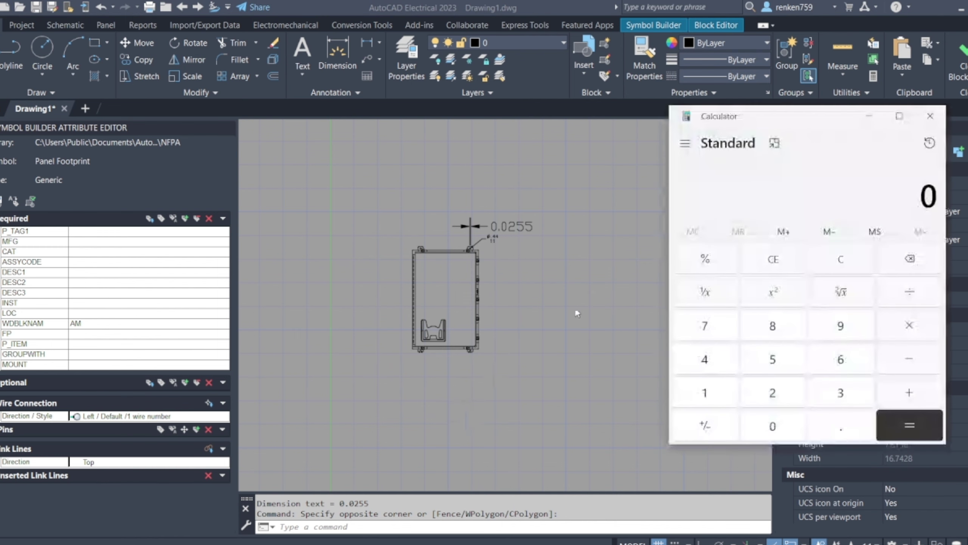
left_click(575, 307)
scroll(532, 339, "up", 2)
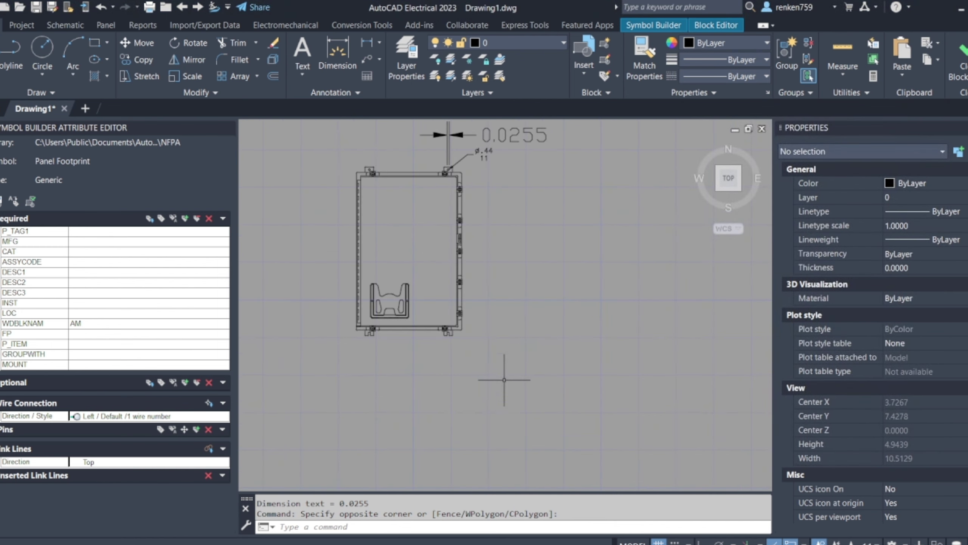
left_click(576, 436)
left_click(323, 163)
type("s")
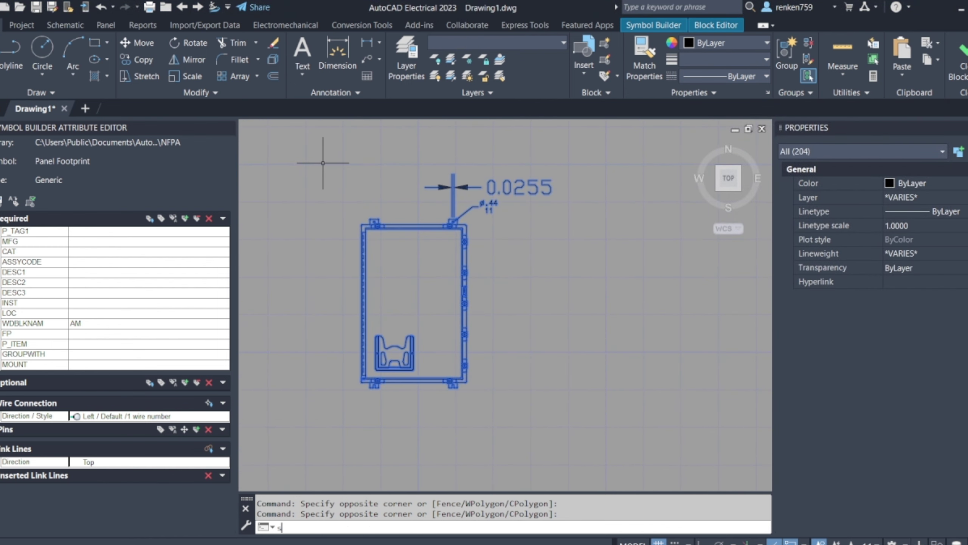
type("c")
key("Return")
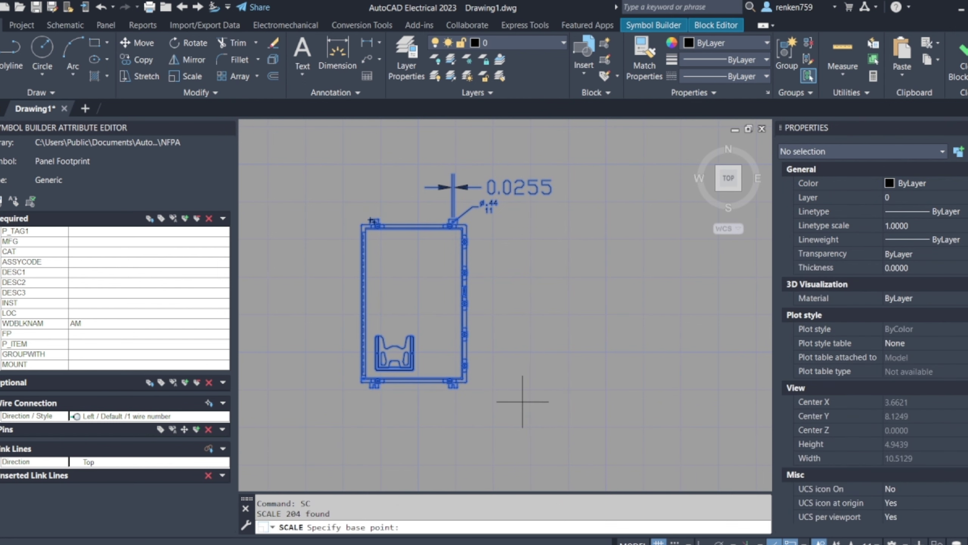
- Compute 0.4411 ÷ 0.0255 in the calculator and copy the result 17.29803921568627
key("alt+Tab")
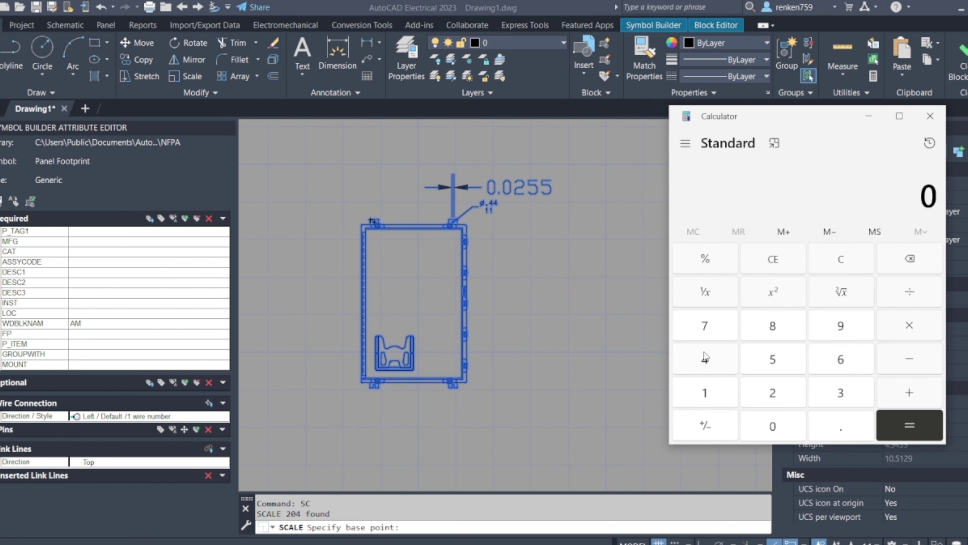
type(".4411")
left_click(910, 292)
left_click(835, 420)
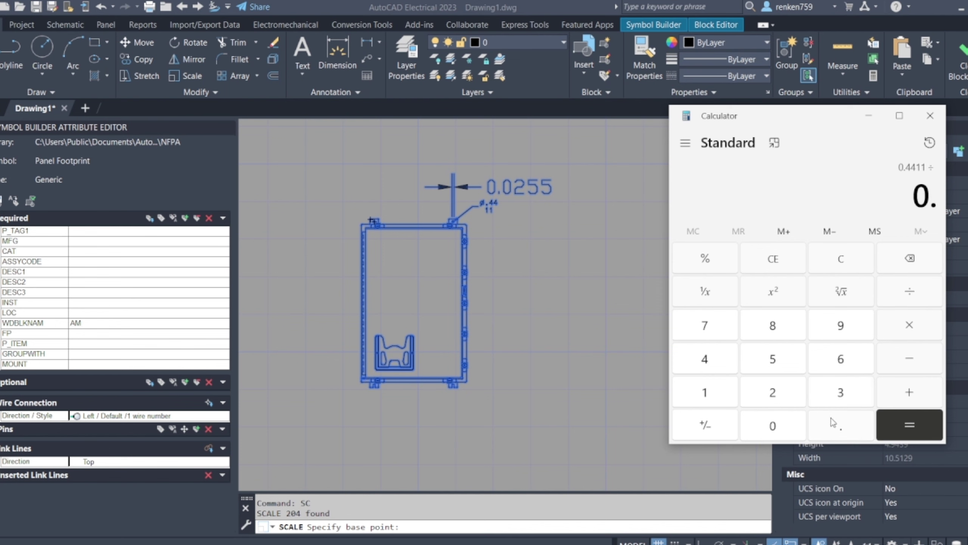
left_click(801, 425)
left_click(781, 389)
left_click(782, 355)
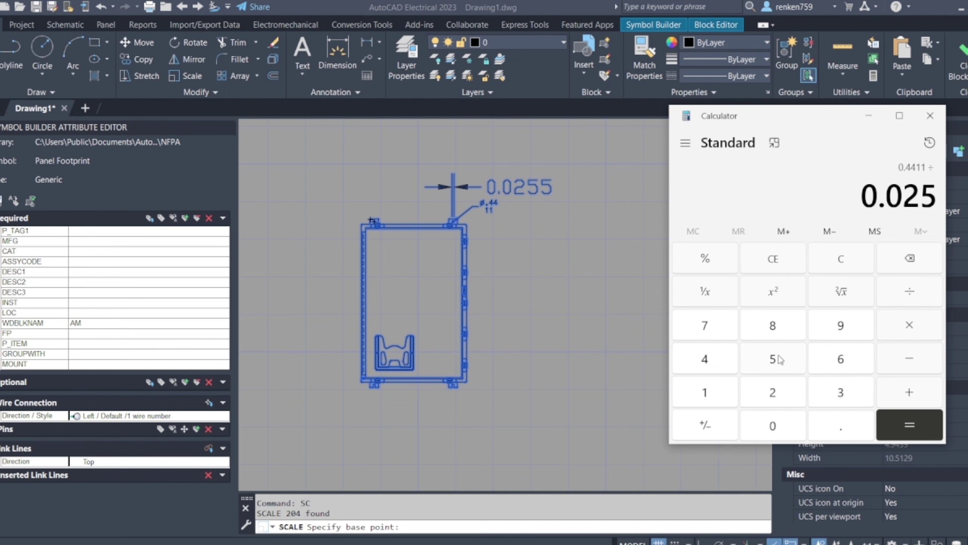
left_click(782, 355)
left_click(913, 419)
double_click(777, 193)
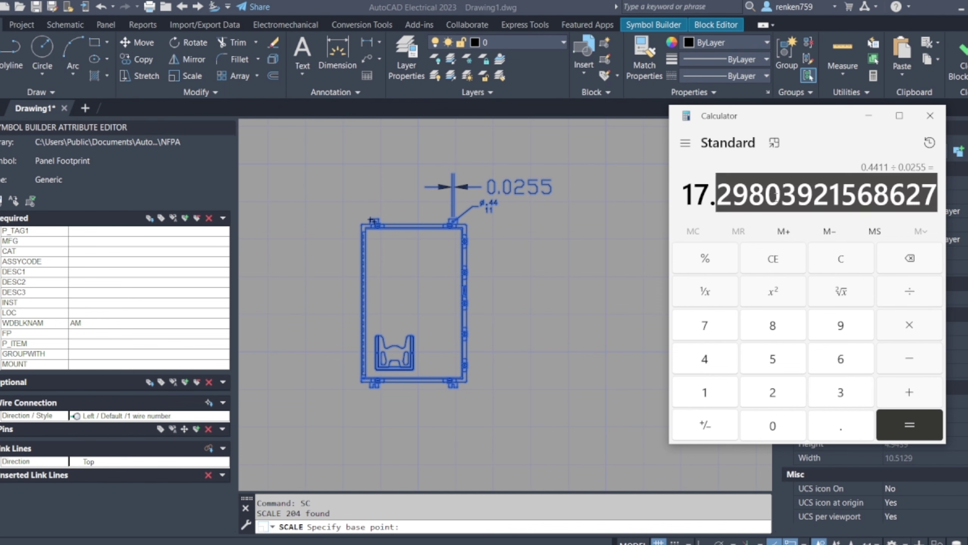
left_click_drag(688, 198, 948, 195)
key("ctrl+c")
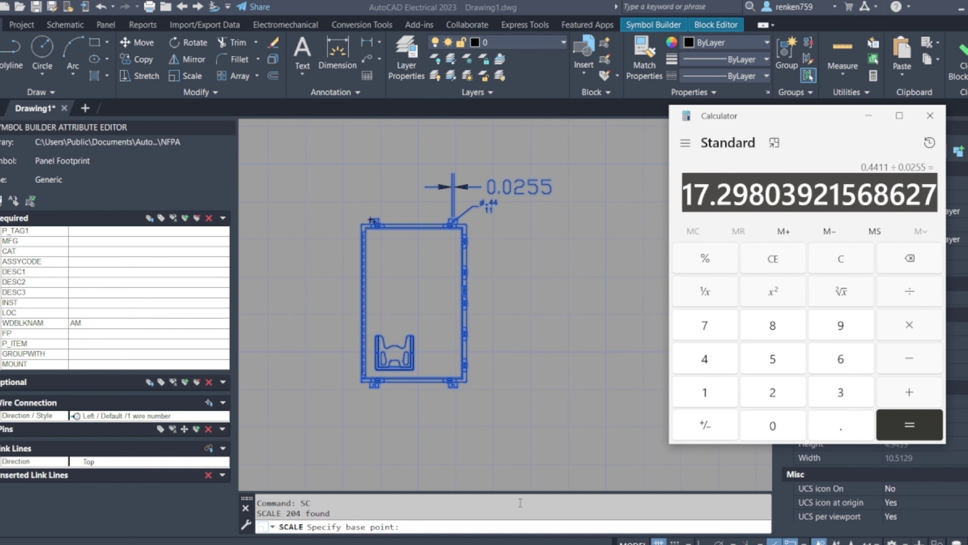
- Pick a base point and paste the scale factor, then cancel this first scale attempt
scroll(362, 481, "down", 2)
left_click(466, 406)
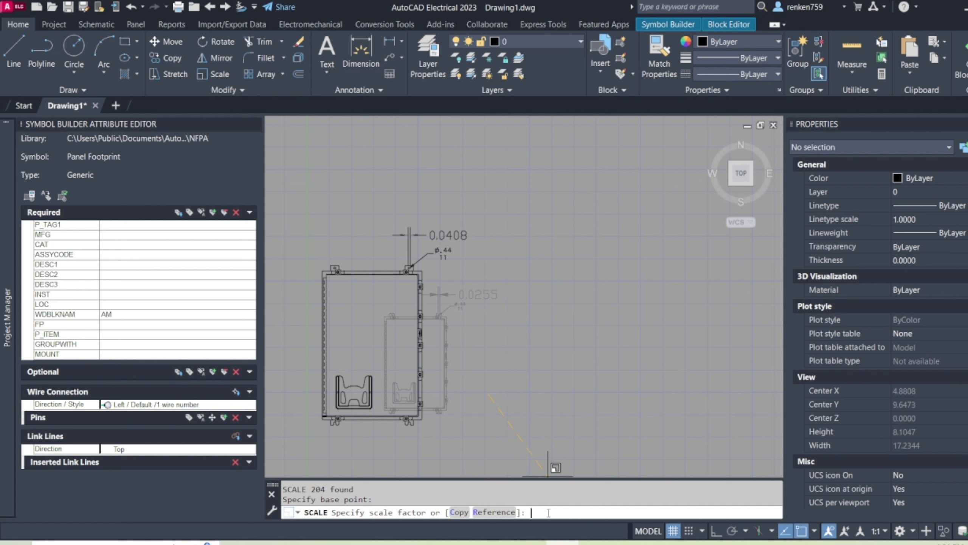
key("ctrl+v")
key("Escape")
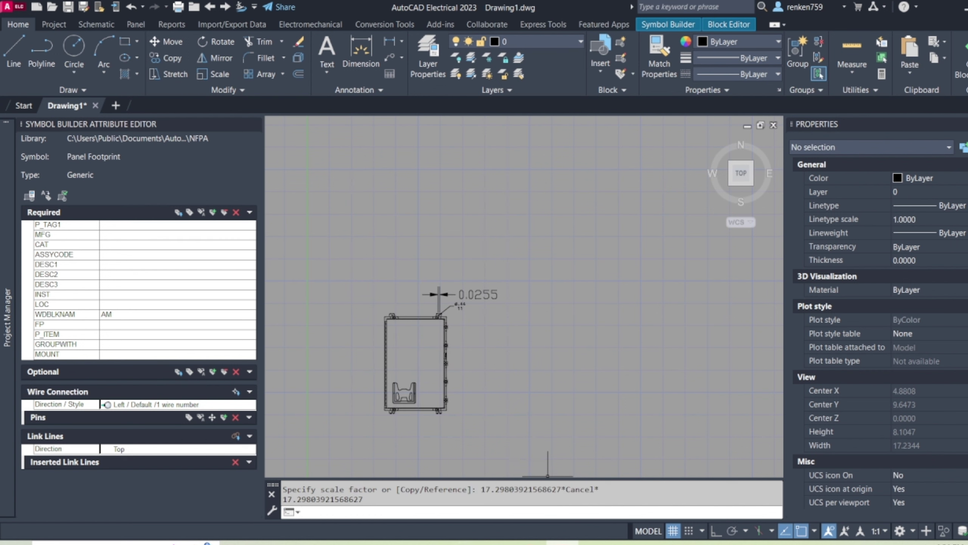
left_click(432, 542)
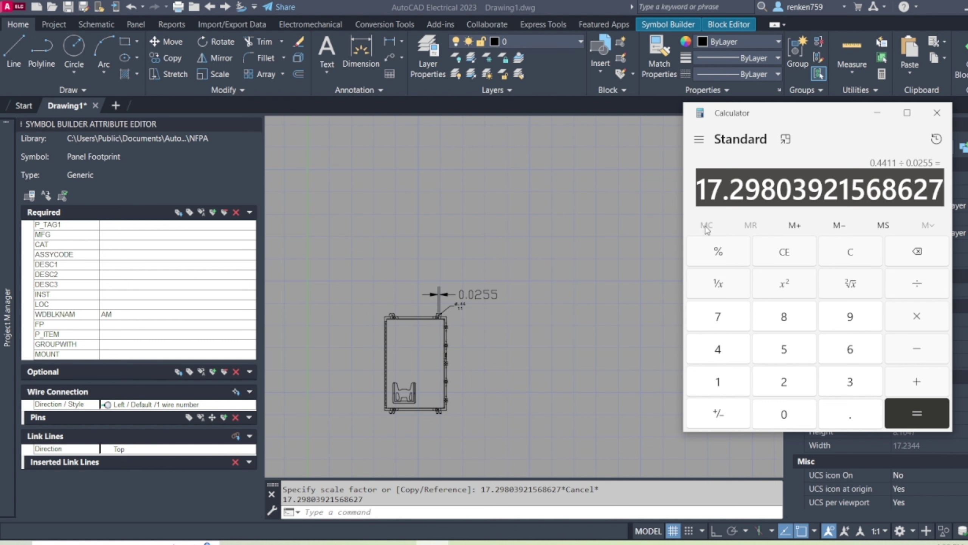
- Reselect the footprint and scale it by 17.29803921568627 from a picked base point
left_click(469, 446)
middle_click_drag(448, 429, 512, 405)
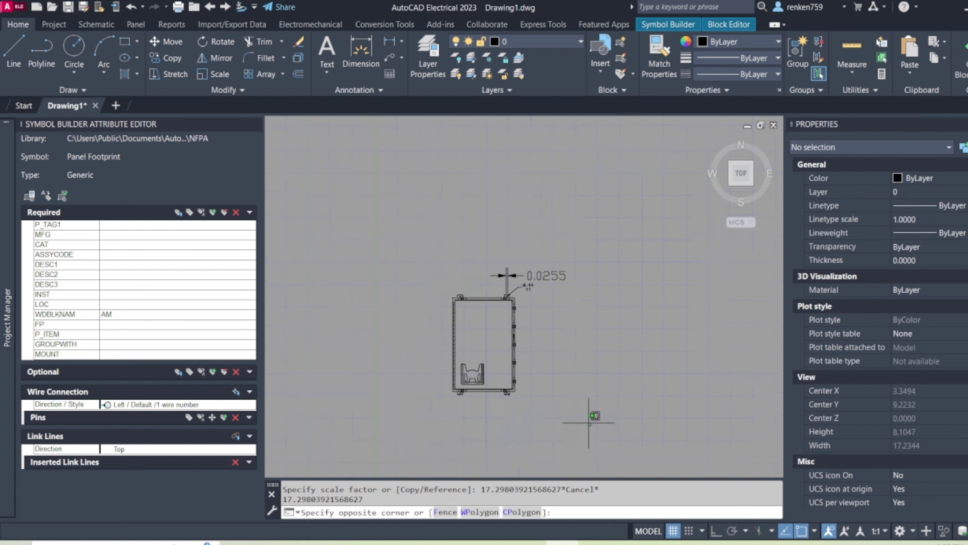
left_click(591, 425)
left_click(428, 252)
type("SC")
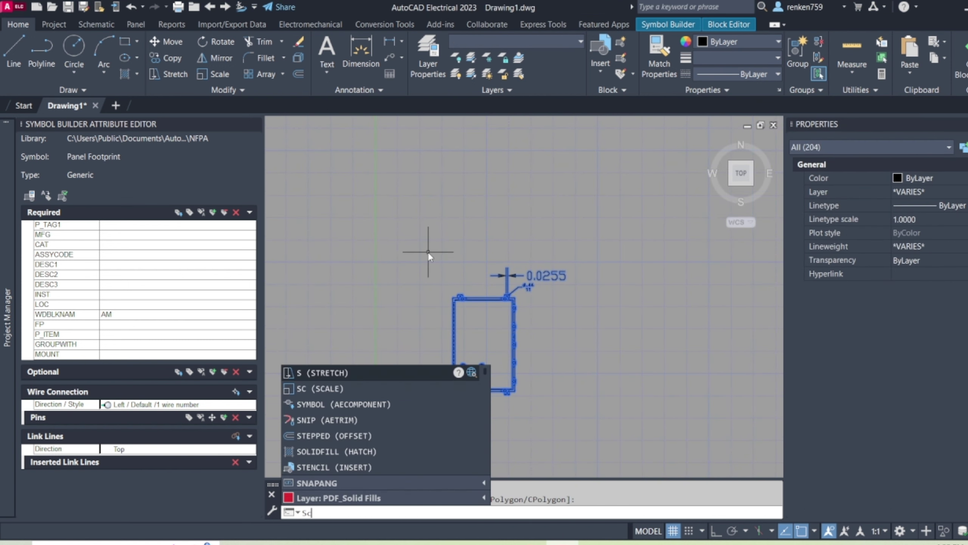
key("Return")
left_click(549, 372)
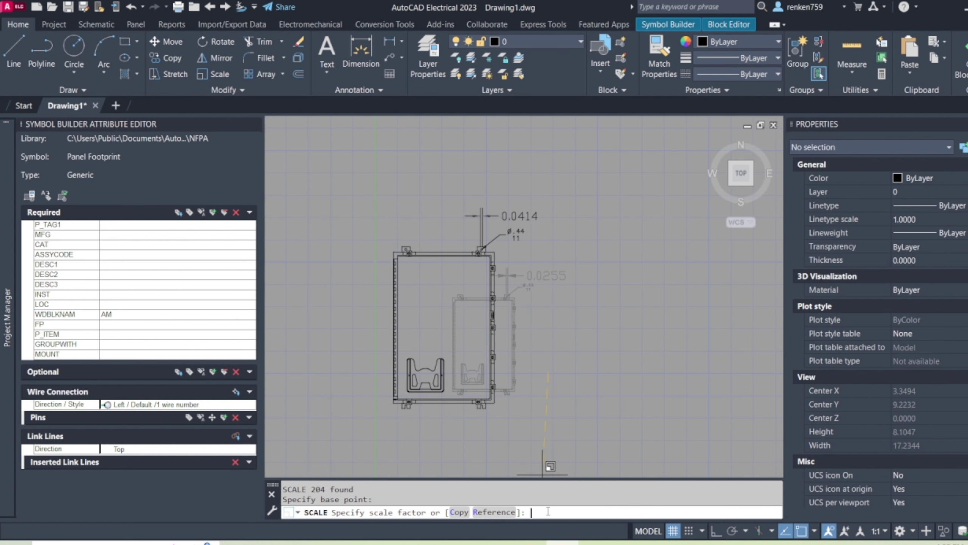
key("ctrl+v")
key("Return")
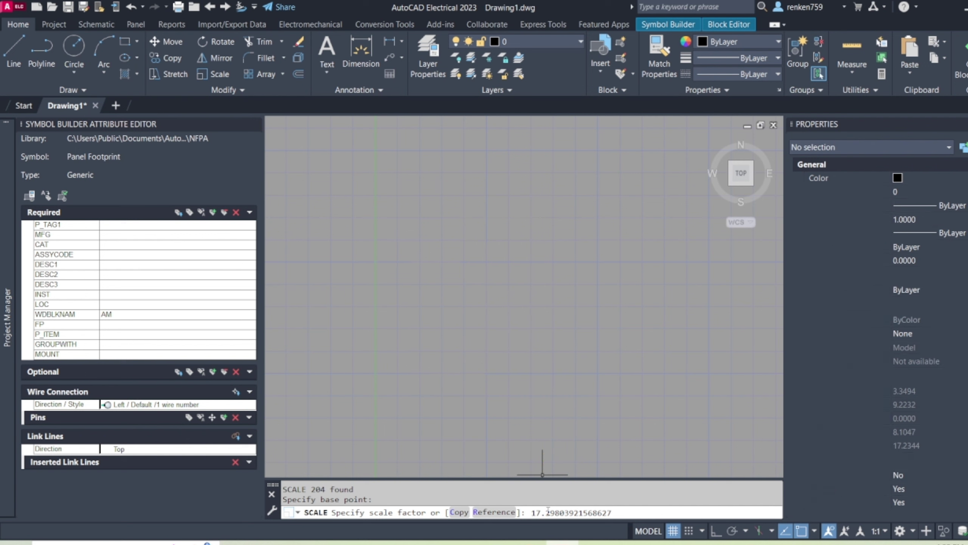
scroll(529, 400, "down", 5)
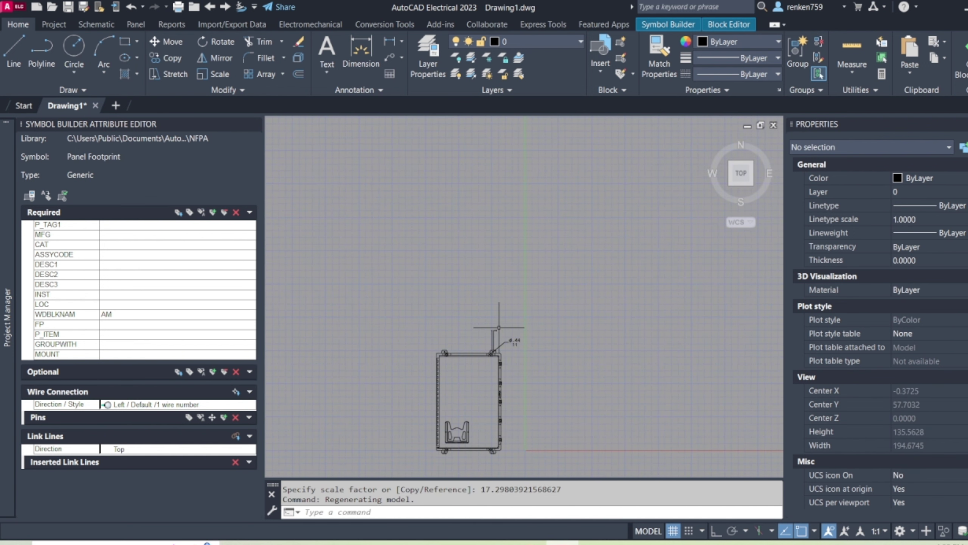
- Erase the two measuring dimension lines from the footprint
scroll(501, 344, "up", 4)
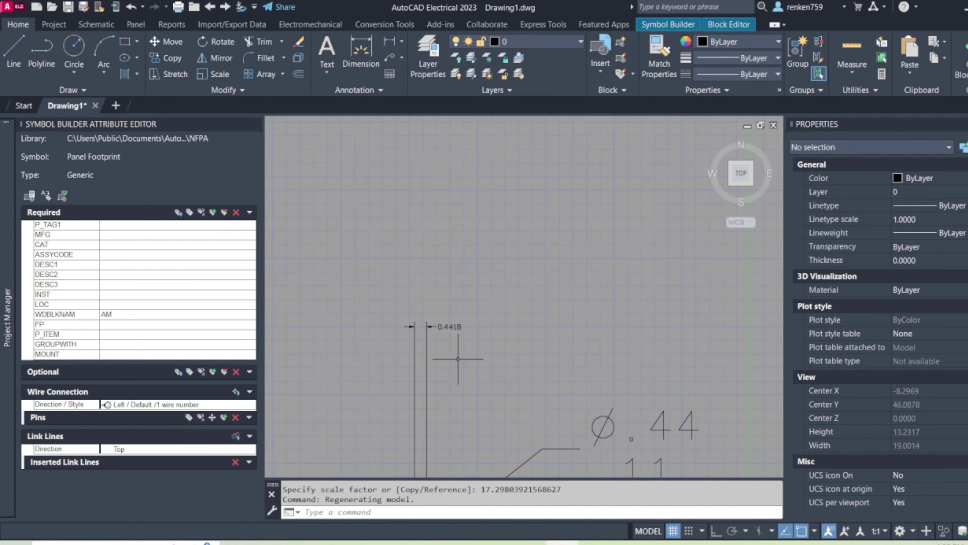
scroll(458, 358, "up", 2)
scroll(458, 359, "down", 2)
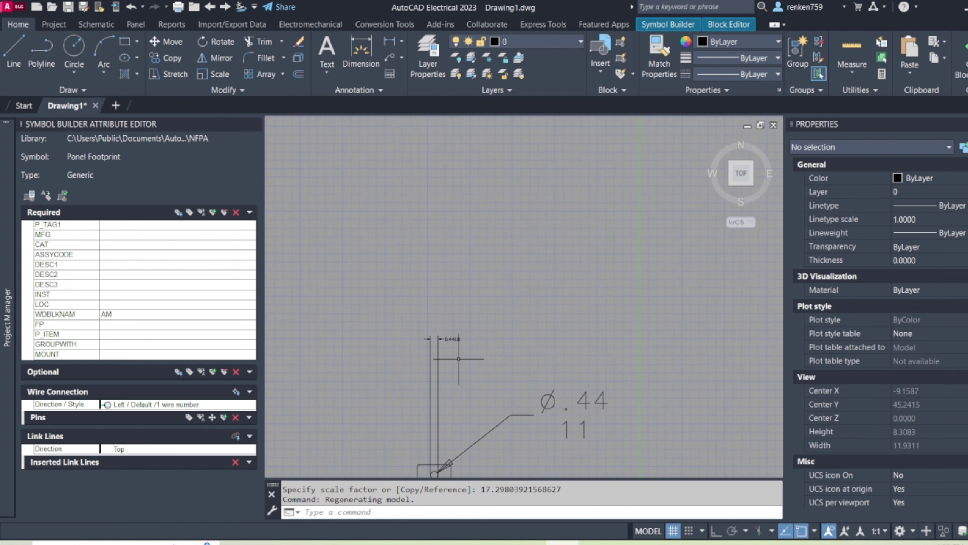
left_click(539, 437)
left_click(411, 294)
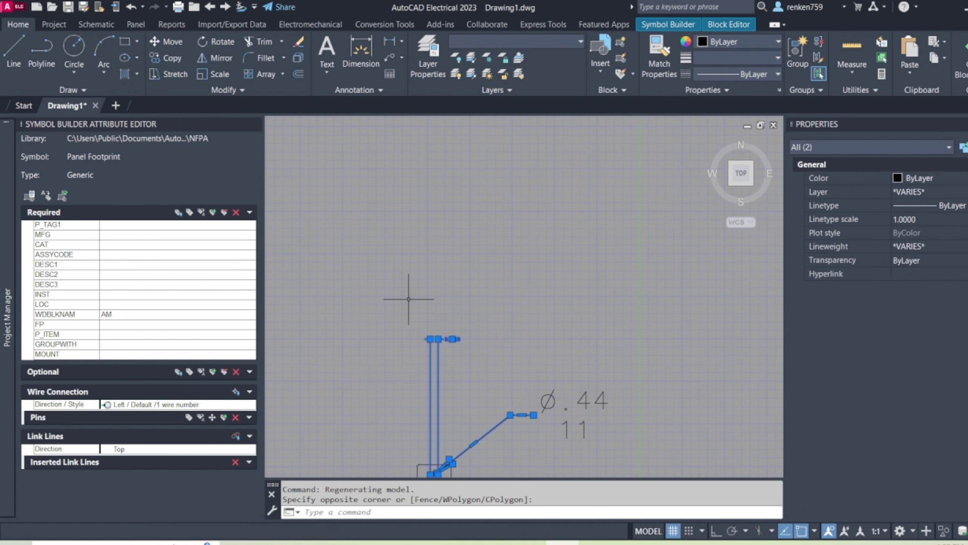
key("Delete")
- Erase the ø.44 / 11 callout text and the 11-object bracket inside the enclosure
left_click(598, 455)
left_click(510, 364)
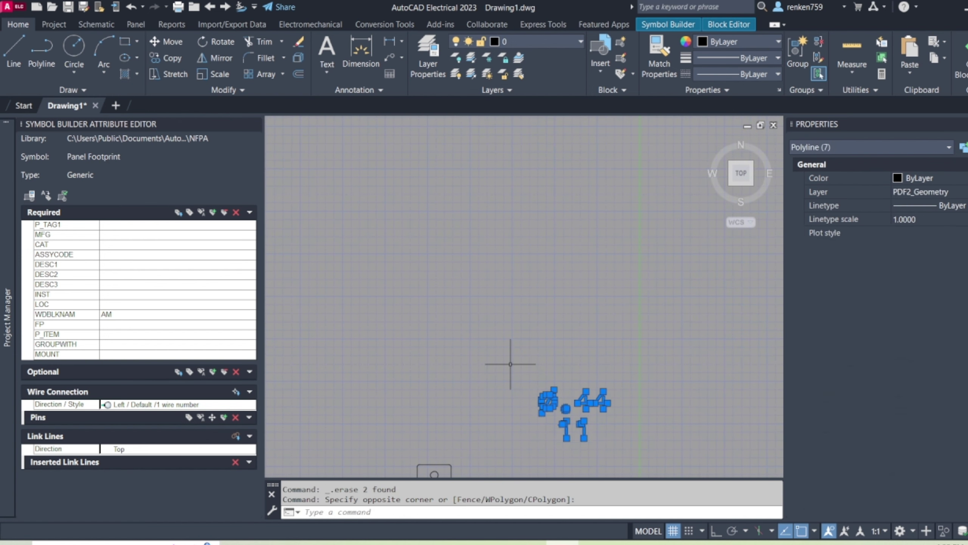
key("Delete")
scroll(511, 364, "down", 4)
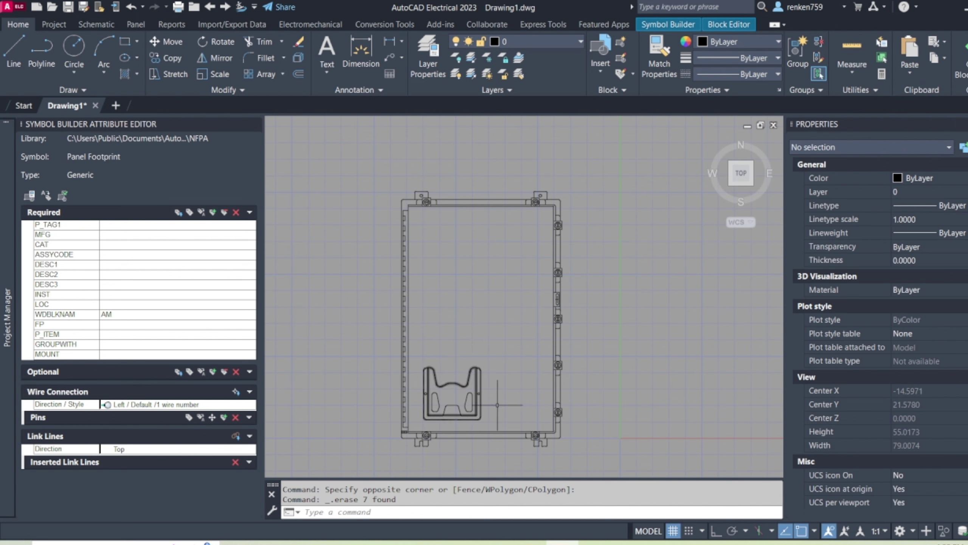
left_click(484, 423)
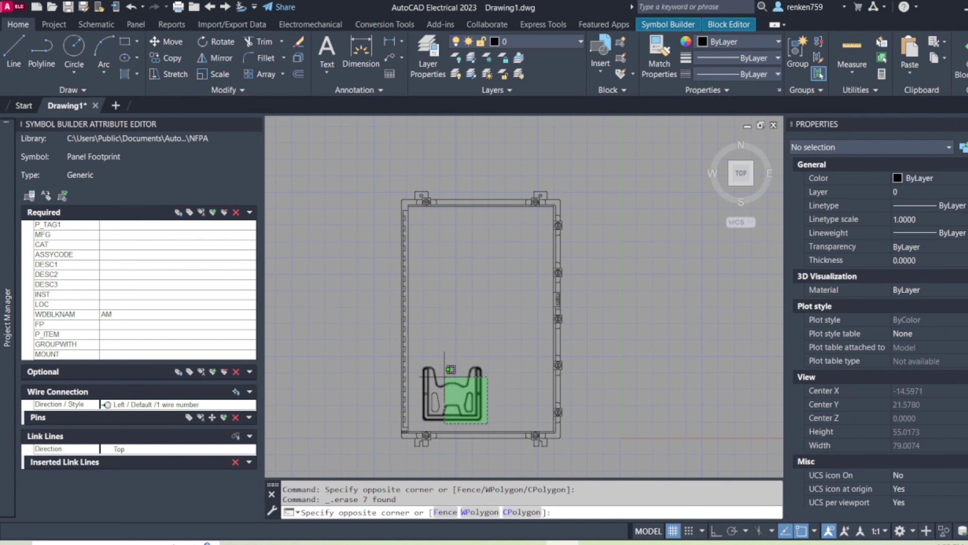
left_click(419, 352)
key("Delete")
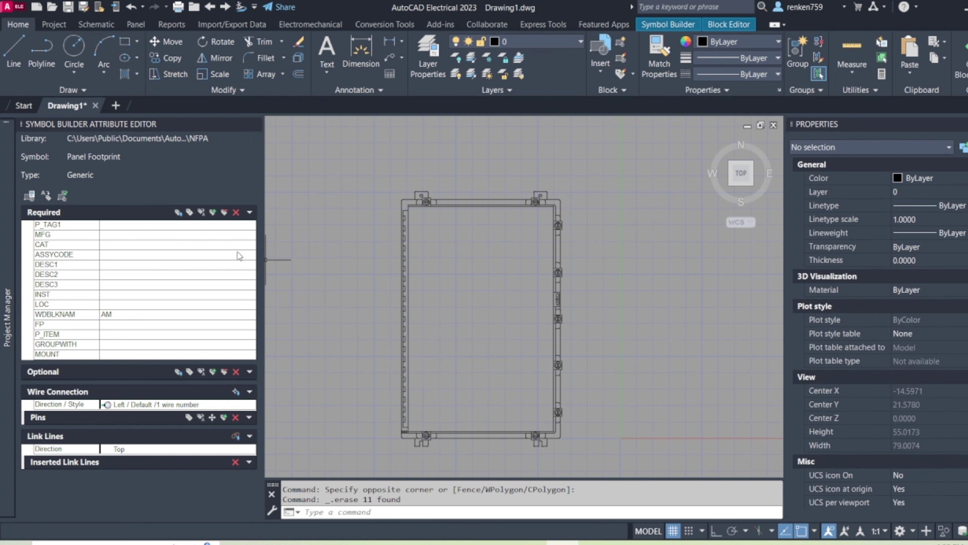
- Insert all required attributes into the footprint at a picked point
left_click_drag(92, 225, 89, 356)
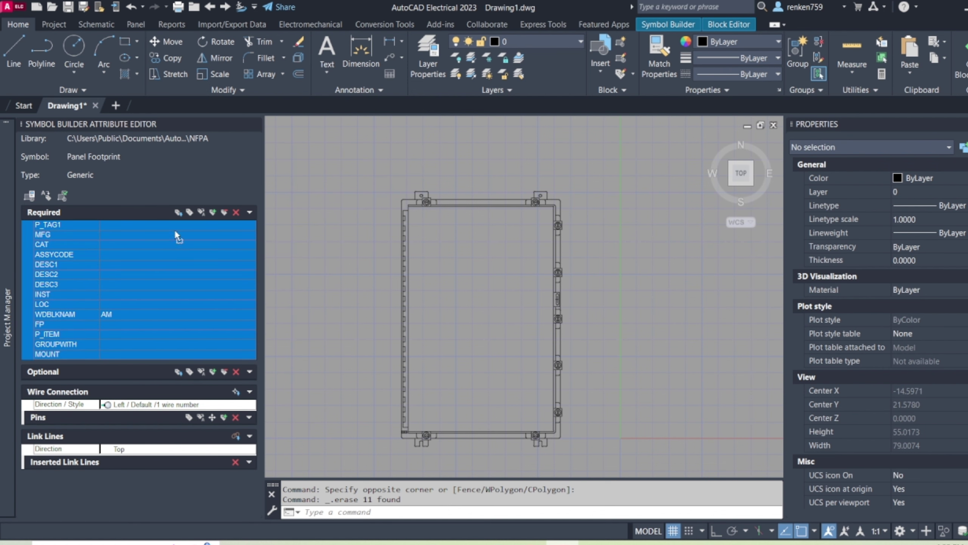
left_click(179, 210)
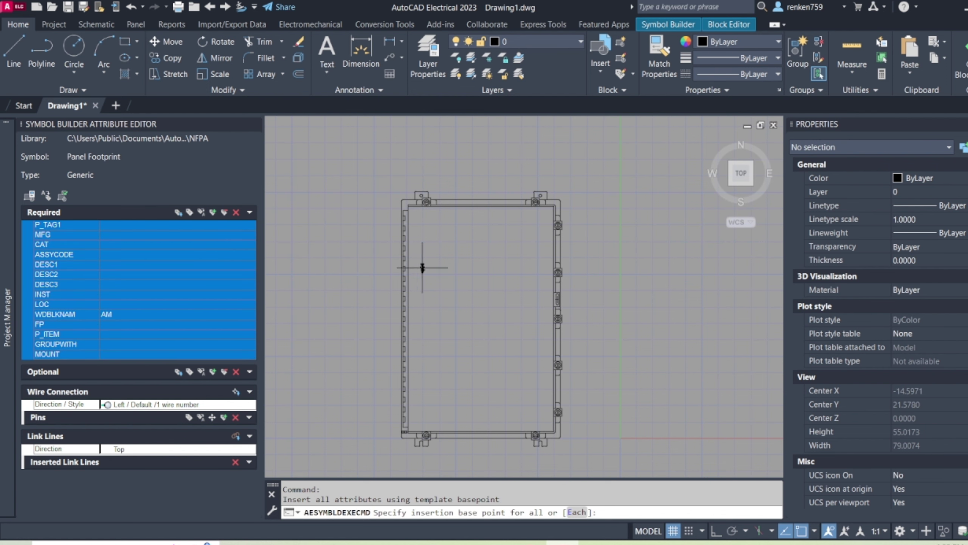
left_click(473, 319)
- Set the 14 placed attribute definitions to Invisible = Yes in Properties
left_click(532, 384)
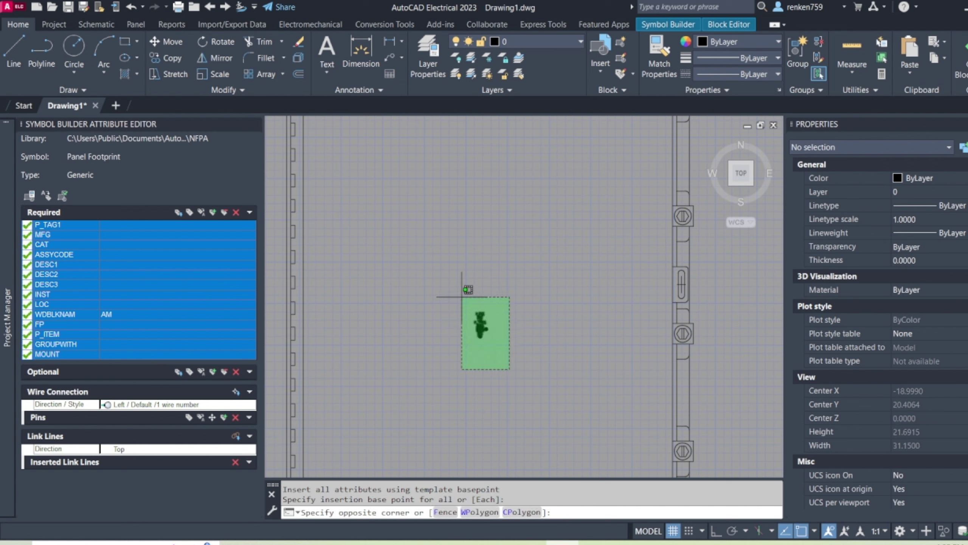
left_click(444, 284)
scroll(906, 388, "down", 4)
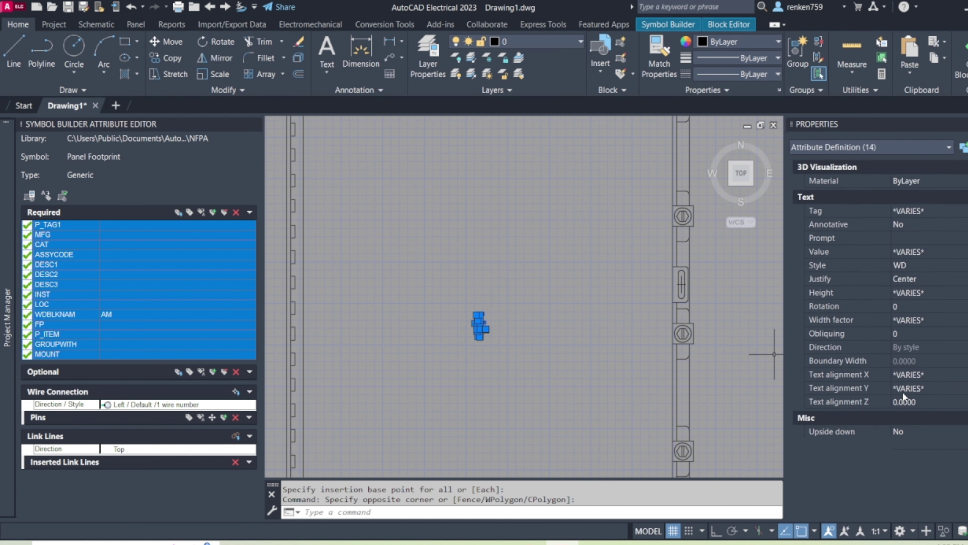
left_click(917, 428)
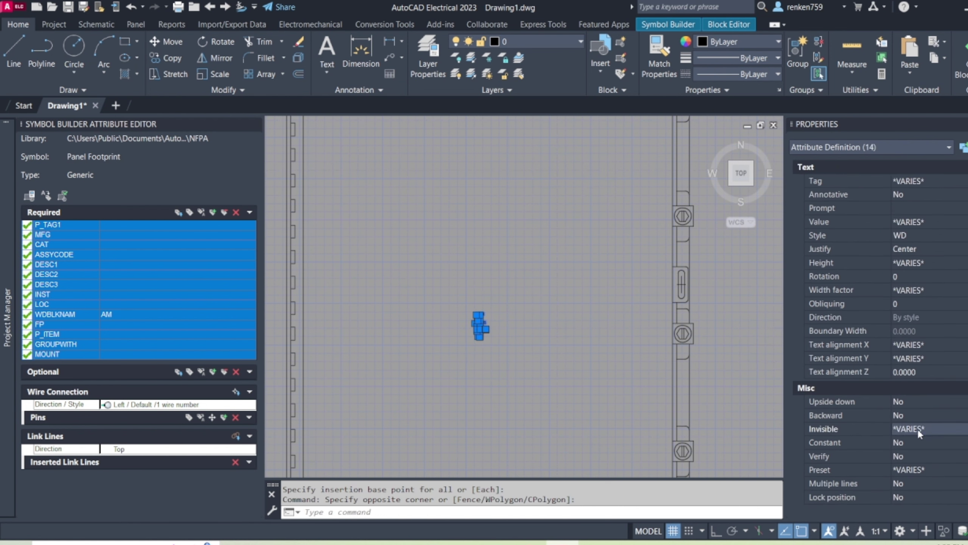
left_click(917, 428)
left_click(907, 439)
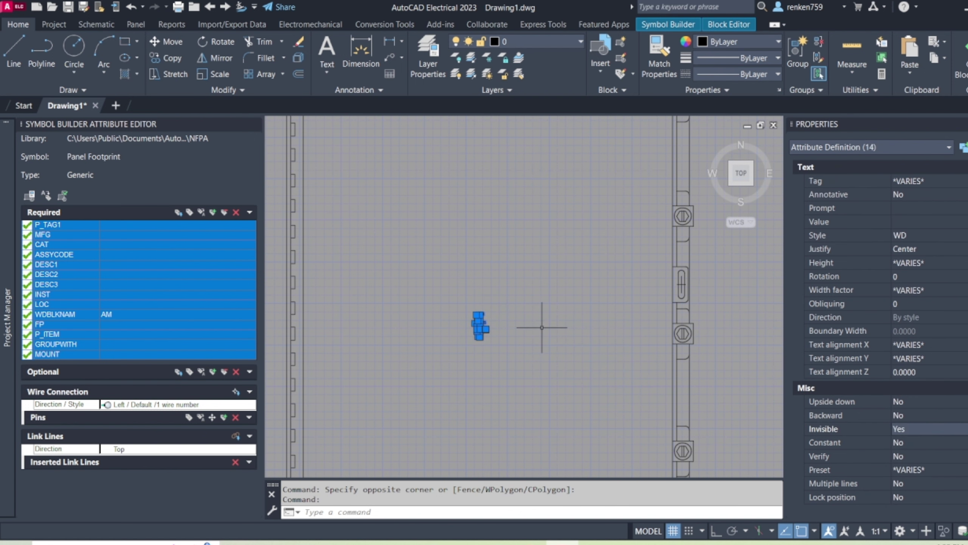
key("Escape")
- Finish the symbol in Symbol Builder, bringing up Save Symbol with Wblock FP_002
scroll(527, 329, "down", 4)
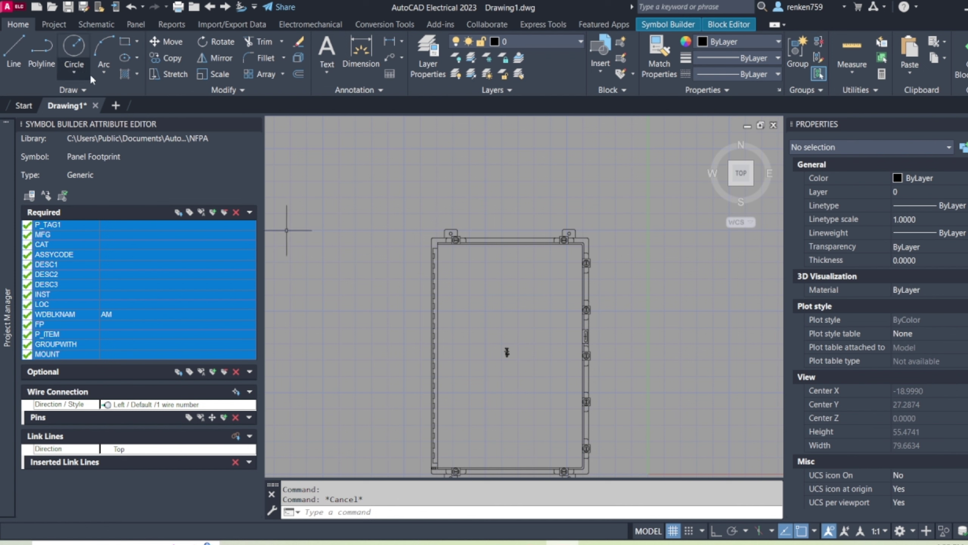
left_click(667, 24)
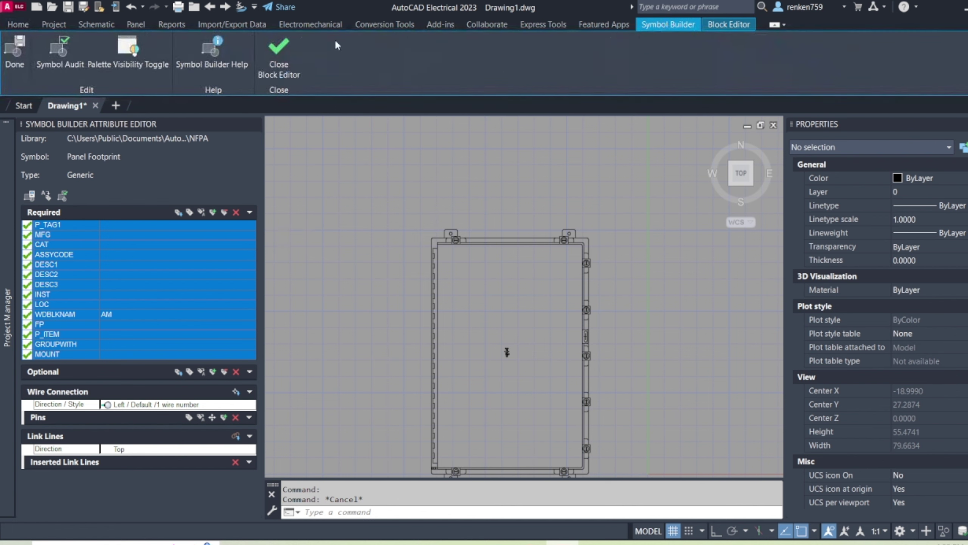
left_click(14, 54)
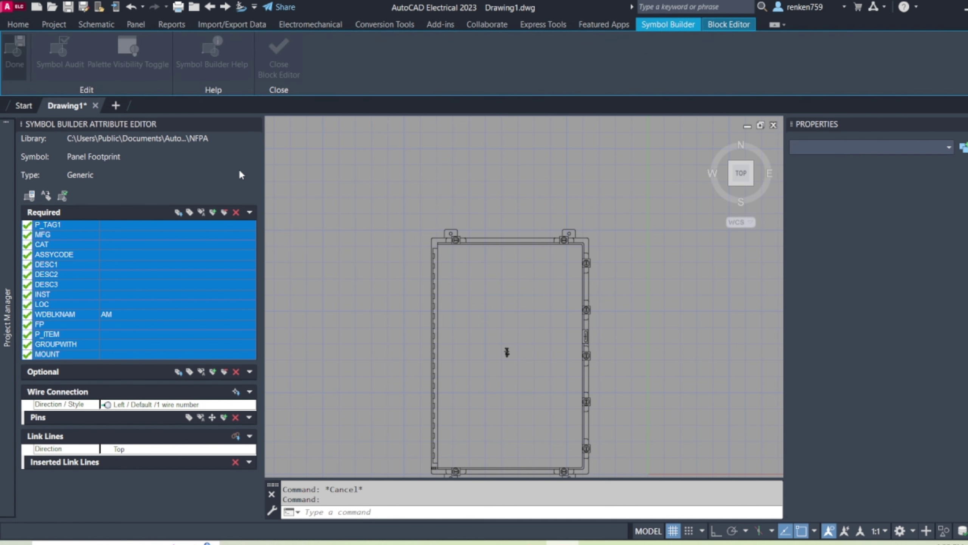
- Set the unique identifier to enclosure and pick the panel centre as the base point
double_click(415, 296)
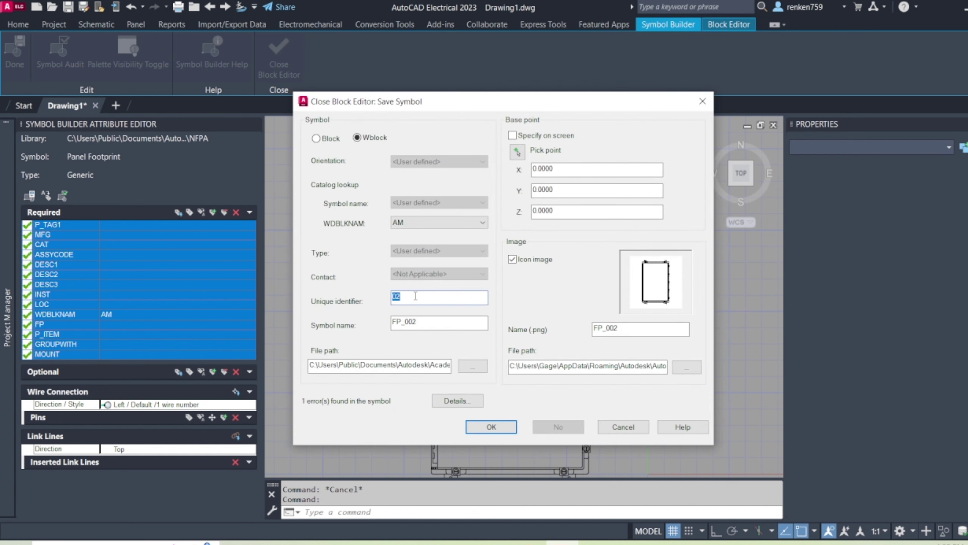
type("pa")
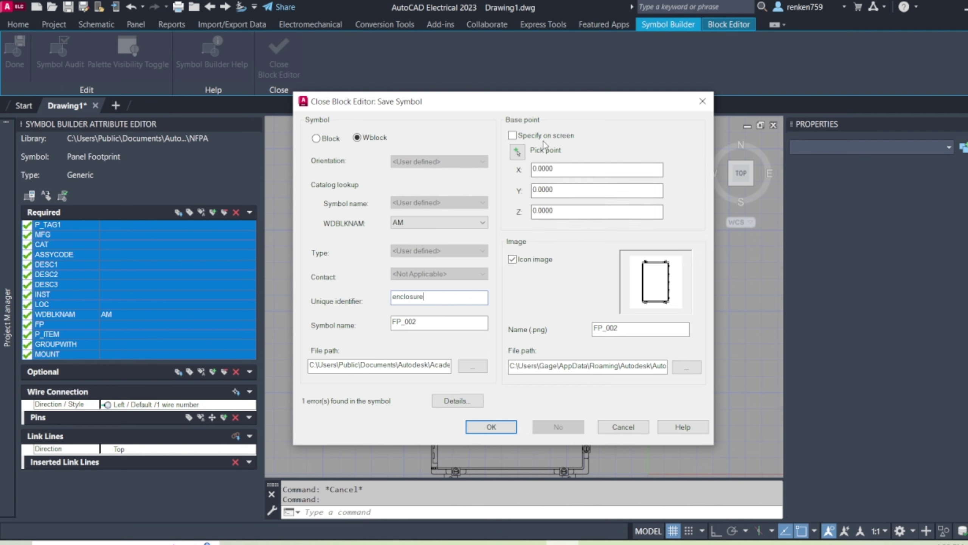
left_click(518, 151)
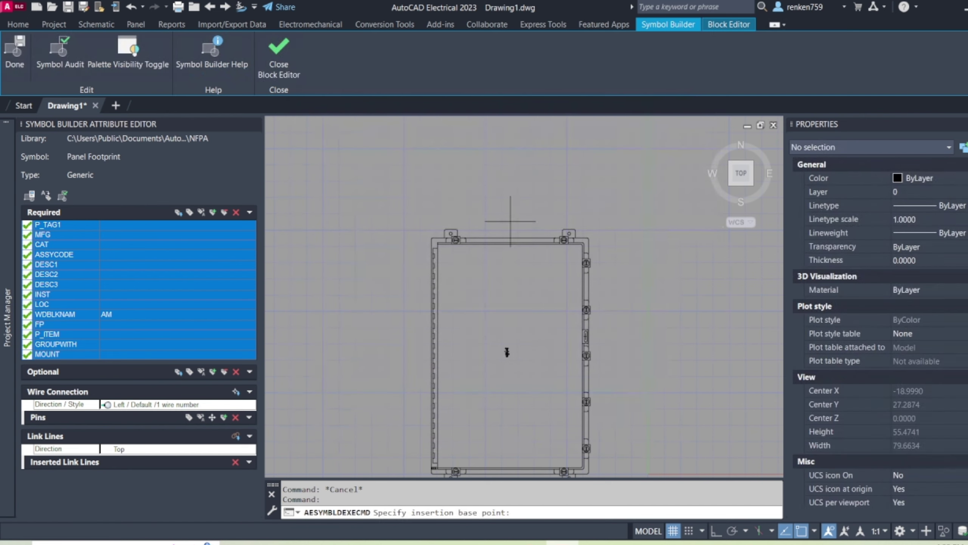
scroll(511, 244, "up", 4)
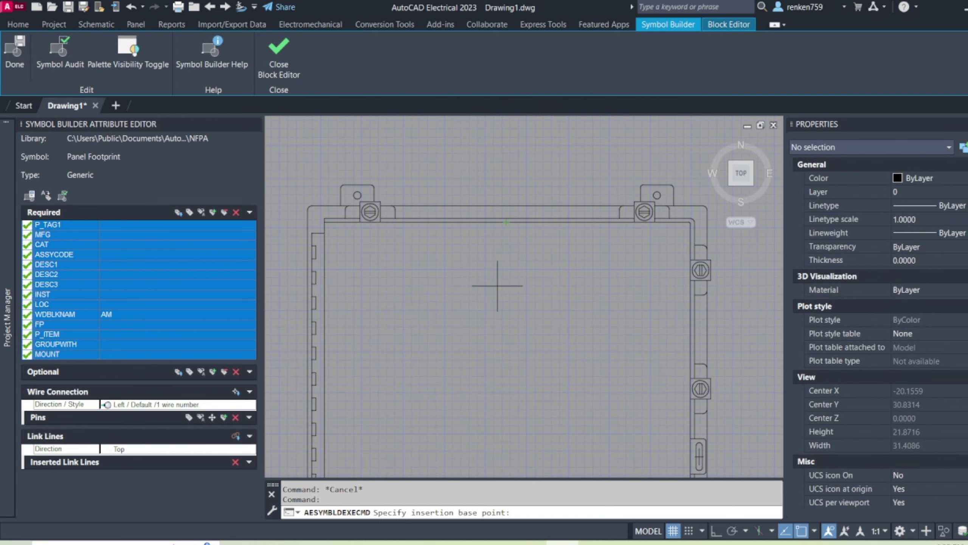
scroll(500, 283, "down", 3)
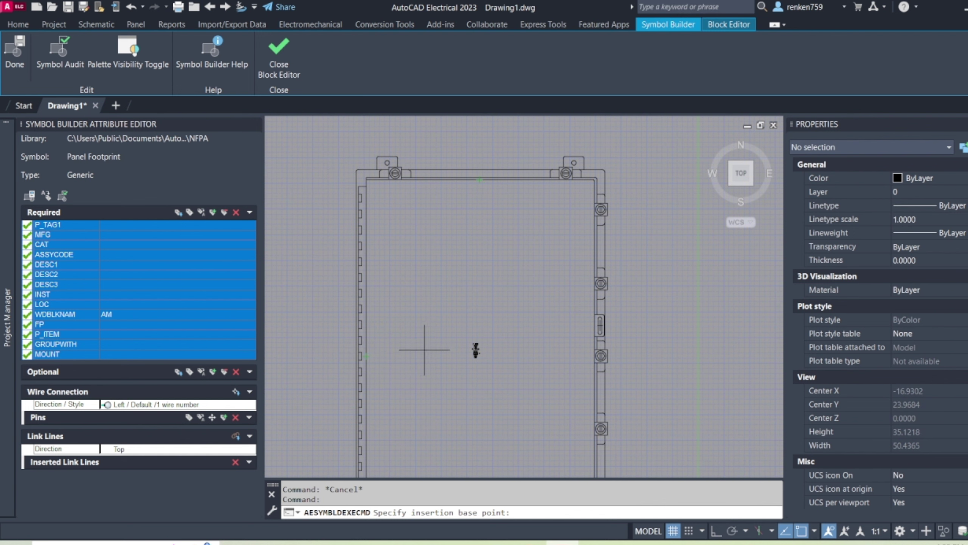
left_click(473, 353)
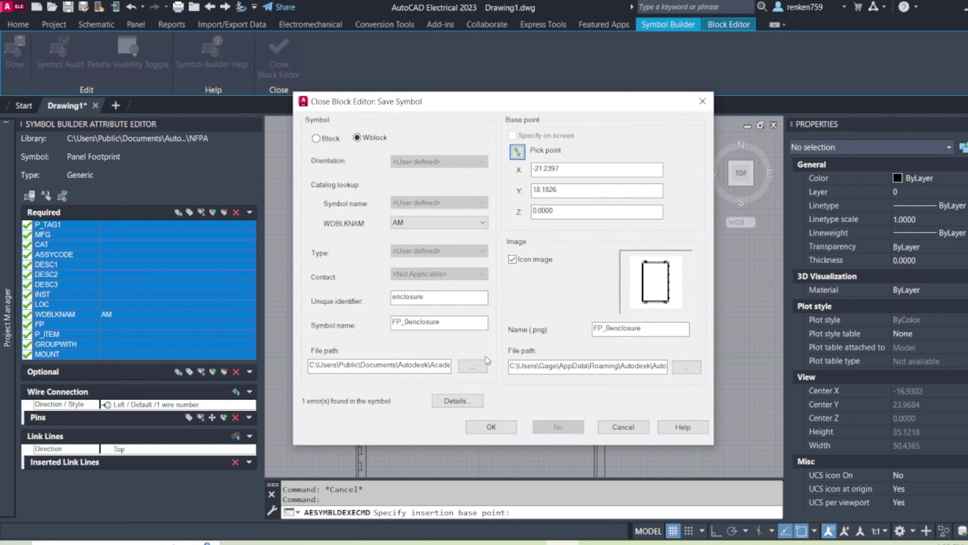
- Turn off the icon image, choose the OneDrive save folder, and save FP_0enclosure
left_click(512, 264)
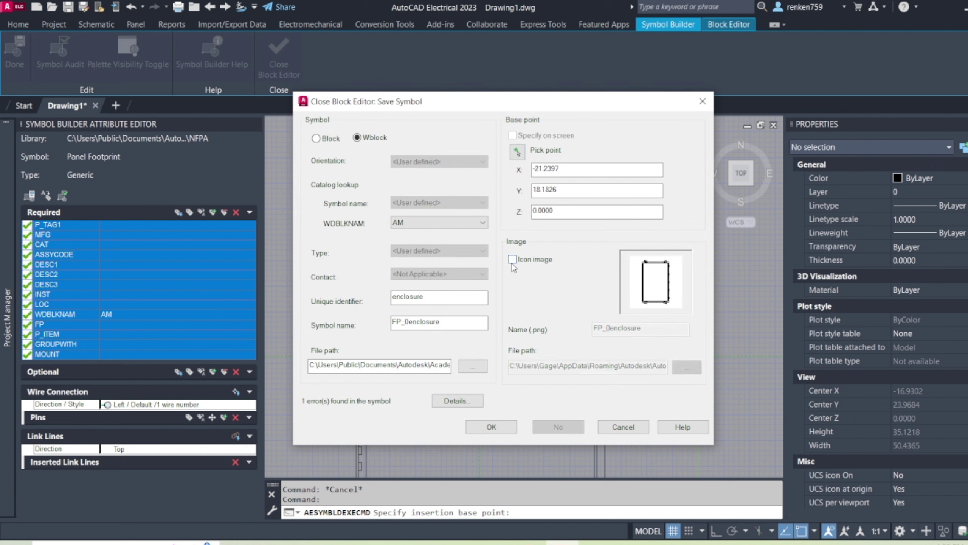
left_click(472, 365)
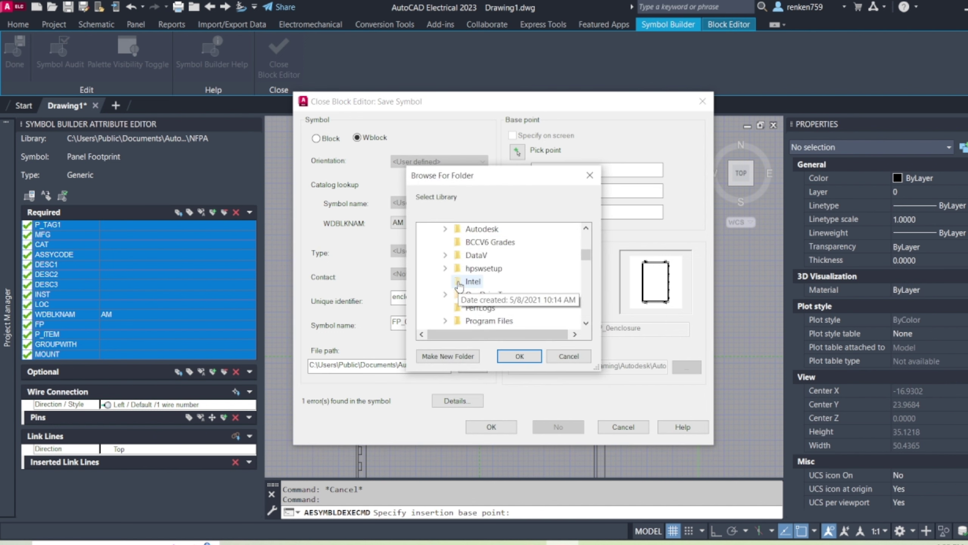
scroll(459, 285, "up", 10)
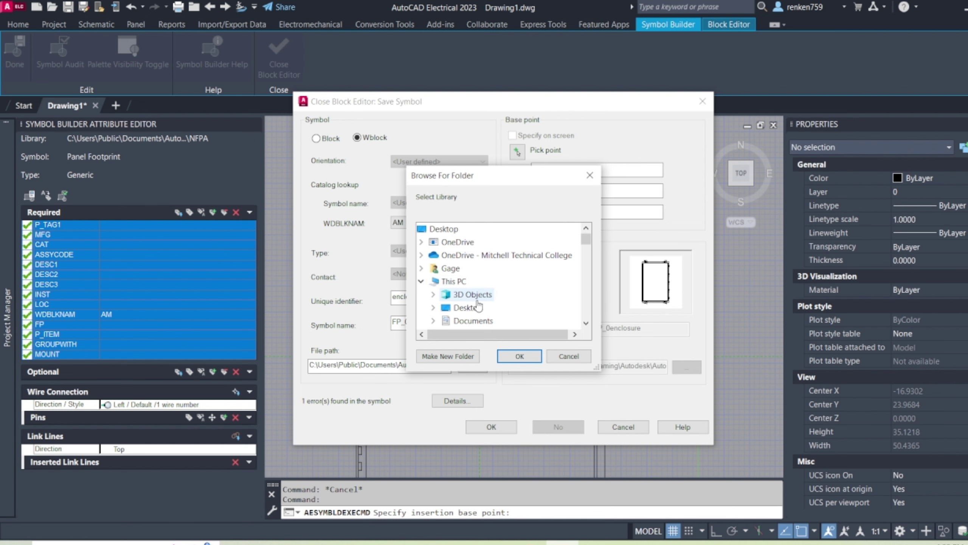
left_click(471, 308)
left_click(520, 356)
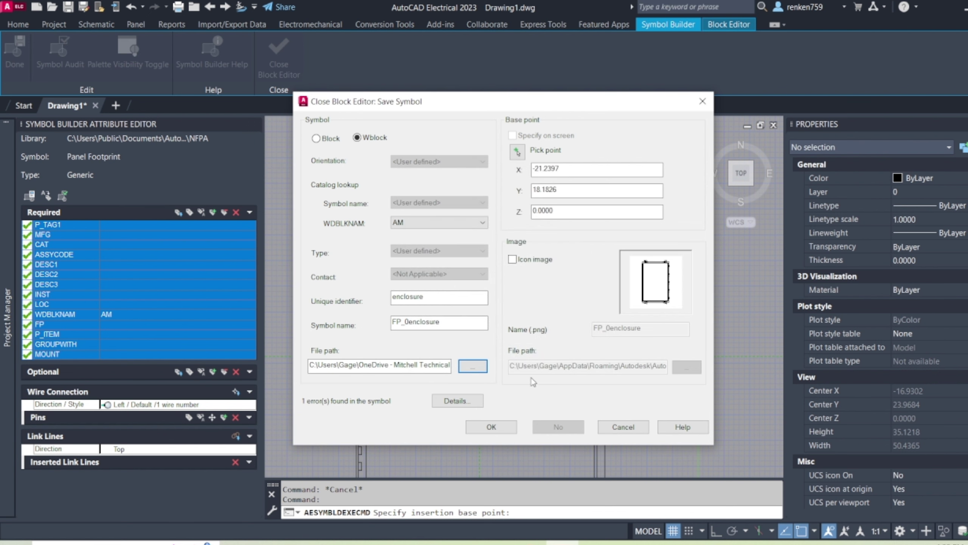
left_click(491, 427)
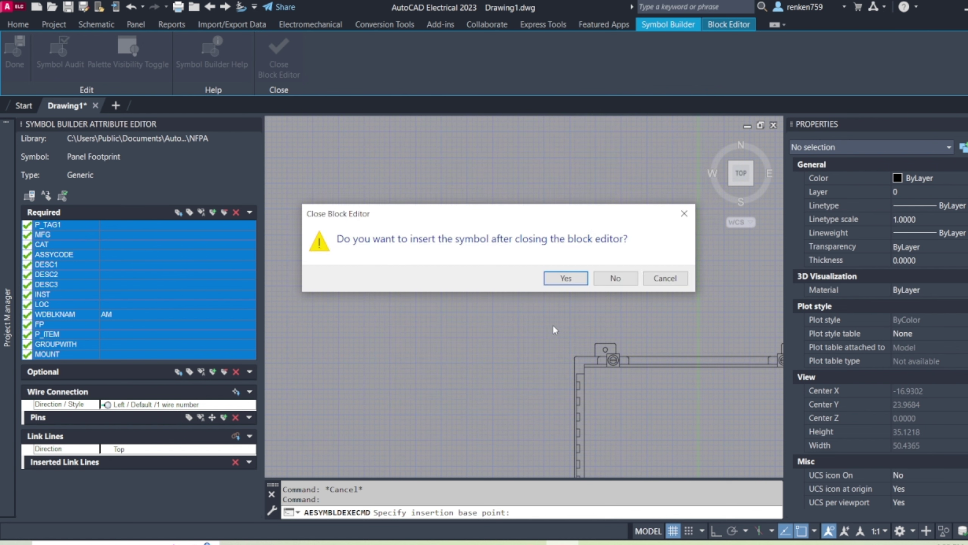
- Place FP_0enclosure right of the title block, adding the WD_M and WD_PNLM blocks, with component details left blank
left_click(553, 278)
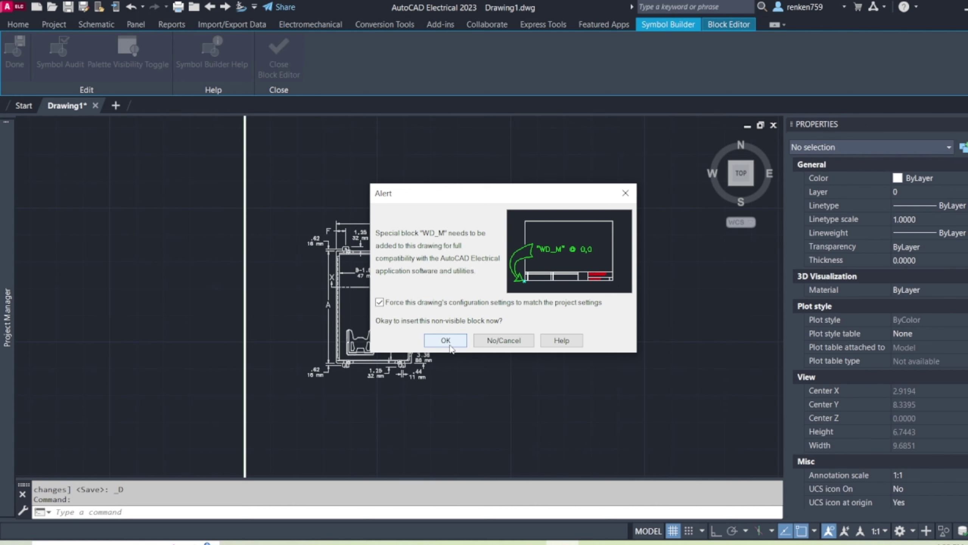
left_click(446, 339)
scroll(460, 329, "up", 5)
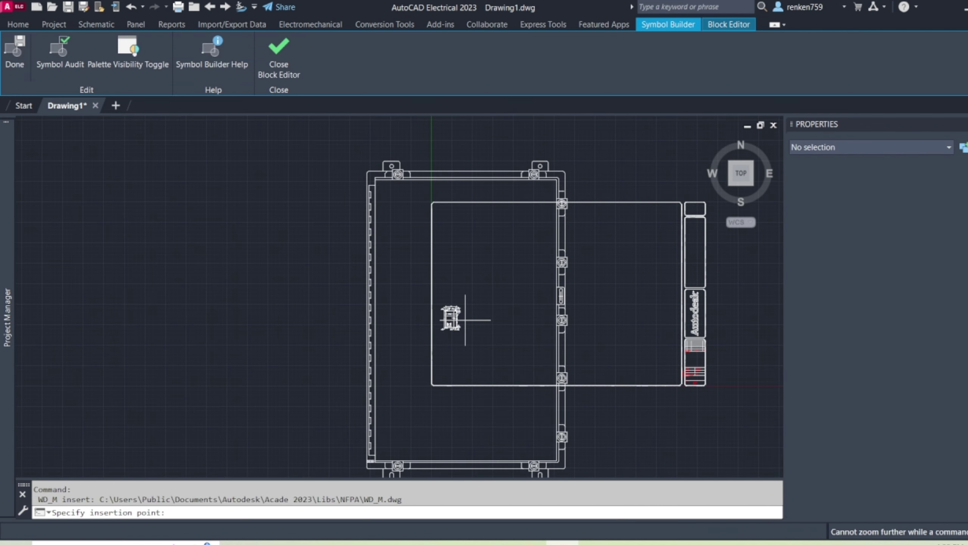
scroll(556, 274, "down", 3)
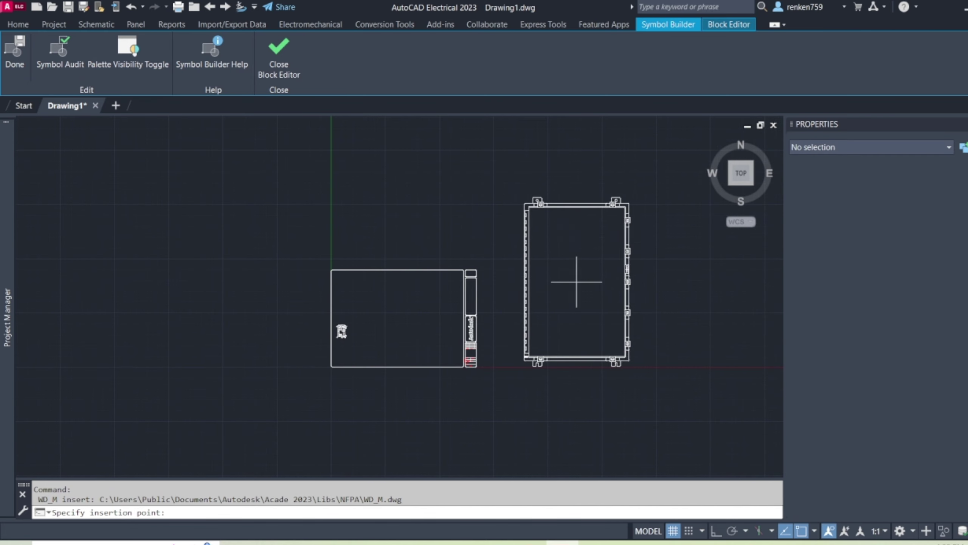
left_click(582, 299)
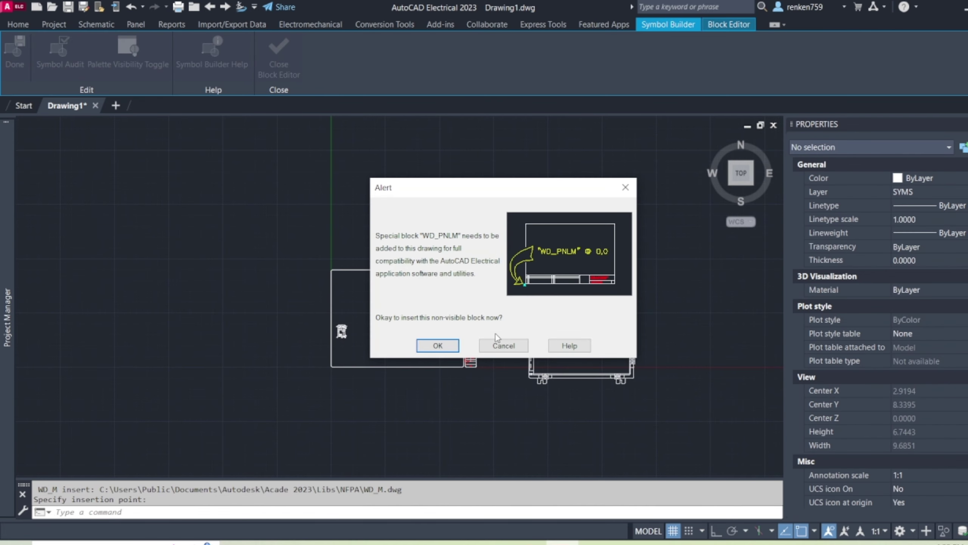
left_click(438, 346)
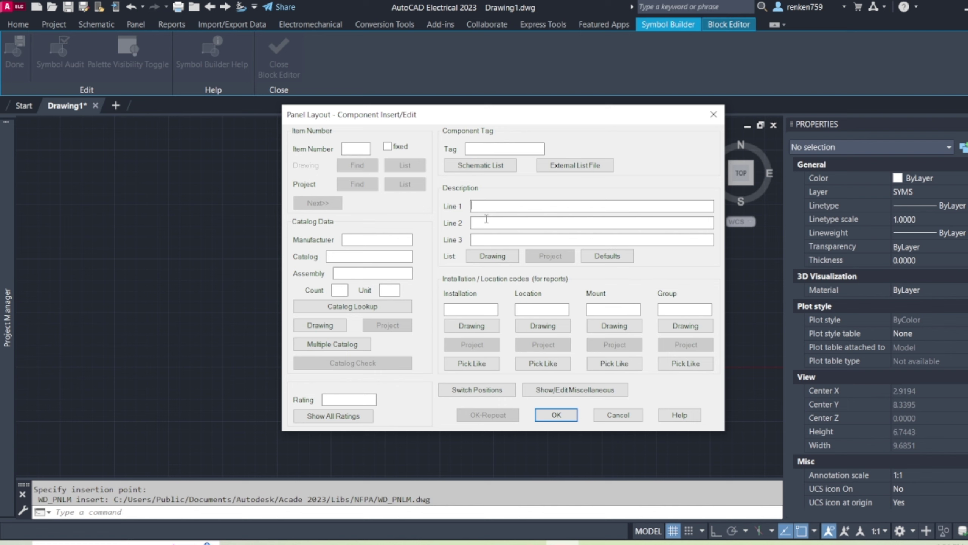
left_click(556, 415)
- Window-select the small component inside the title block and erase it
scroll(322, 326, "up", 2)
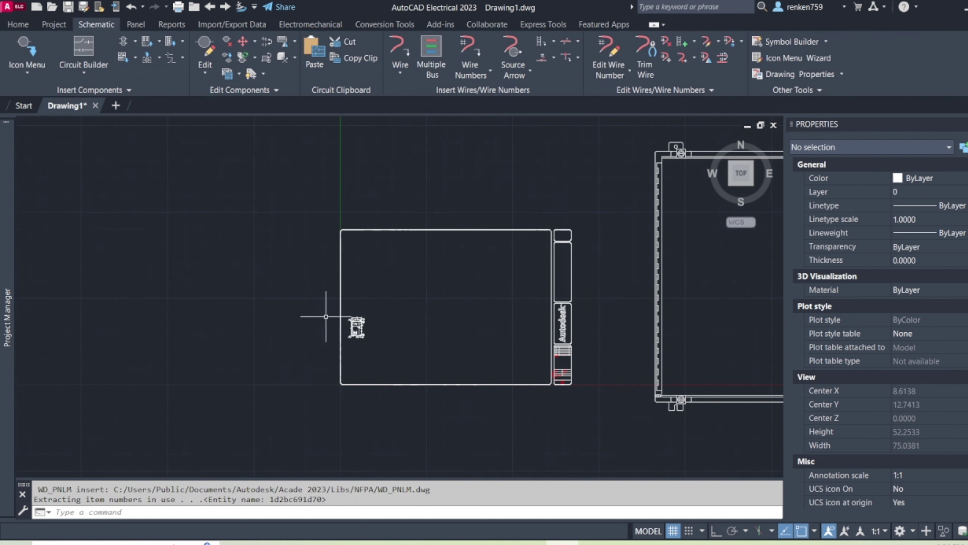
left_click(323, 302)
left_click(416, 353)
key("Delete")
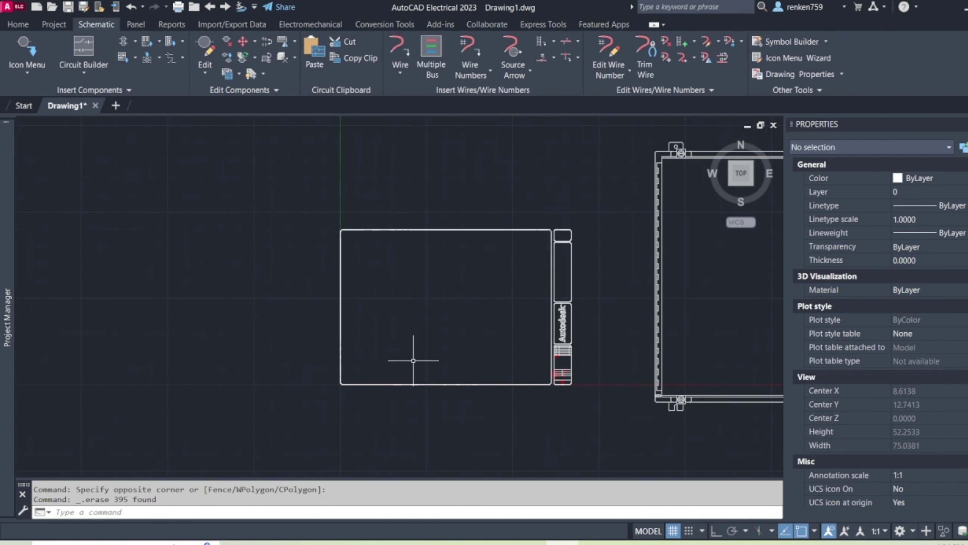
- Select the title block and set its X and Y scale to 1.5 in Properties
scroll(381, 358, "down", 3)
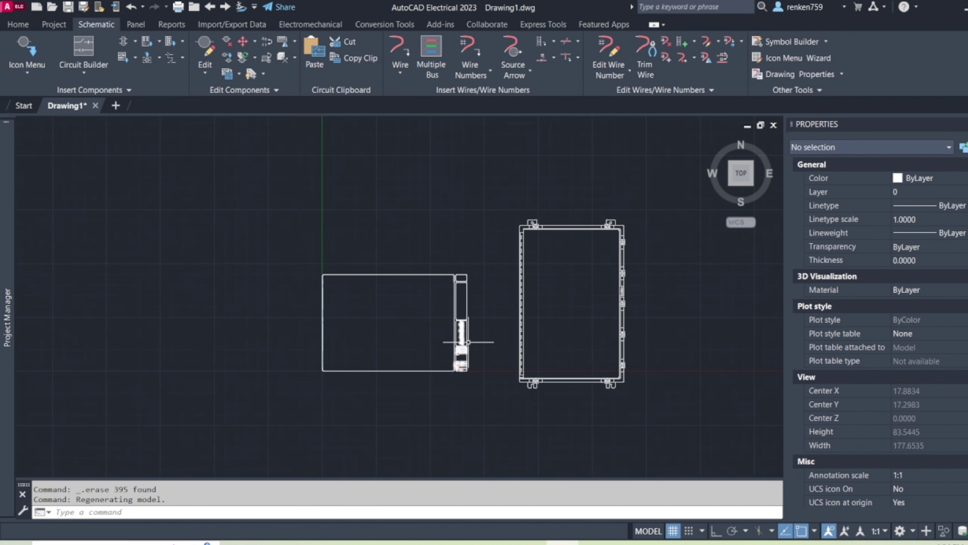
scroll(439, 361, "up", 2)
left_click(488, 351)
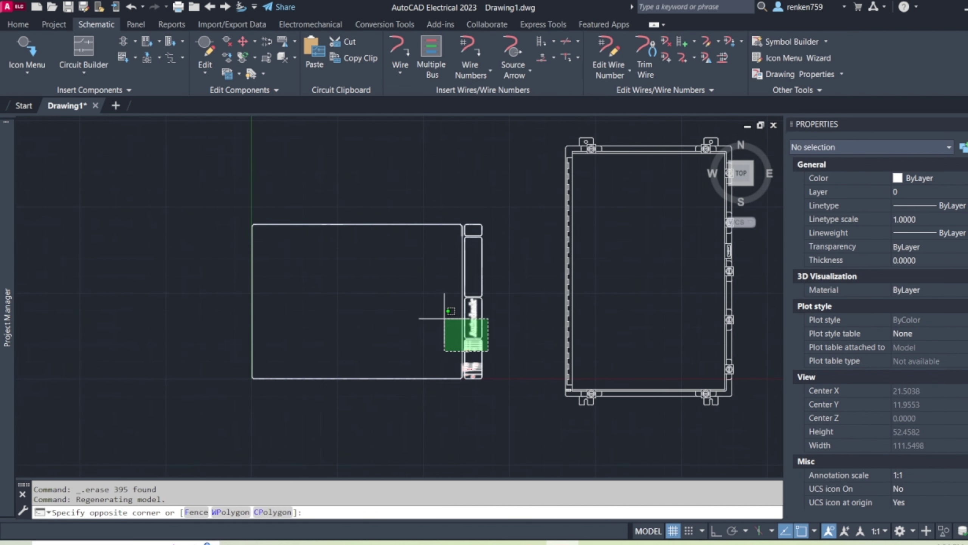
left_click(444, 318)
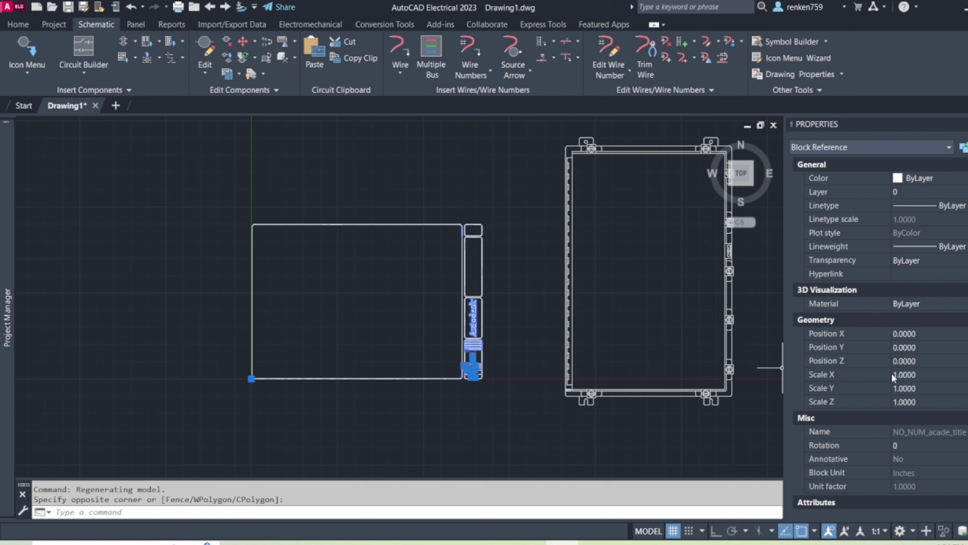
left_click(905, 378)
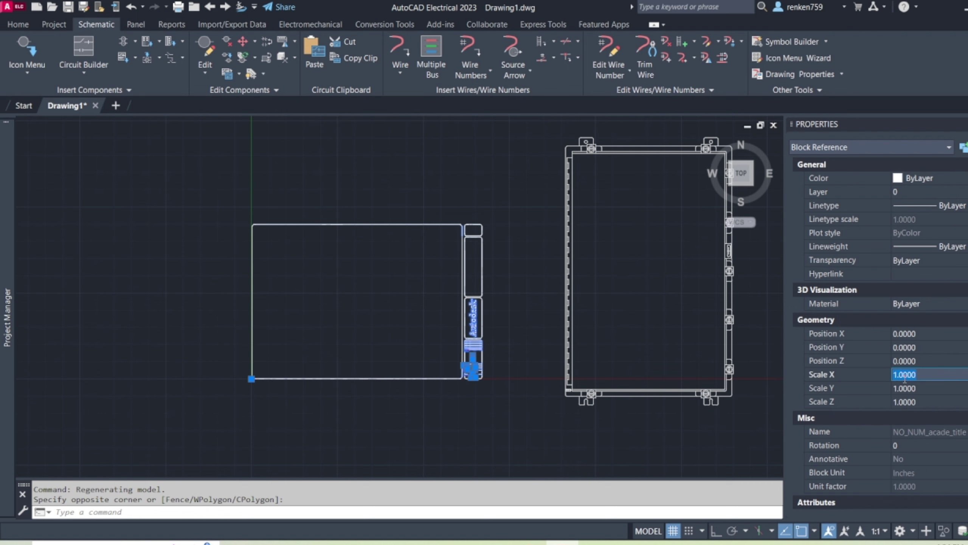
key("End")
key("Tab")
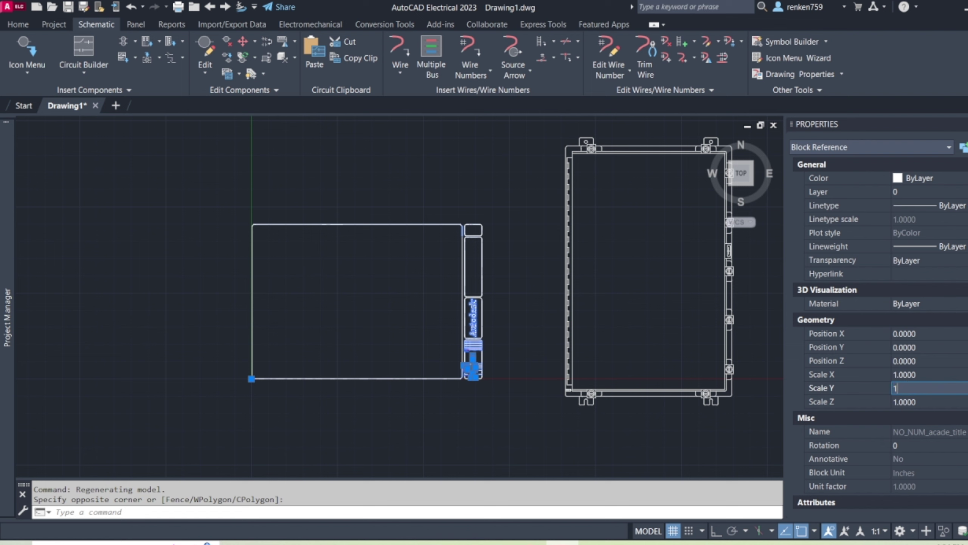
type("1.5")
key("Return")
left_click(906, 375)
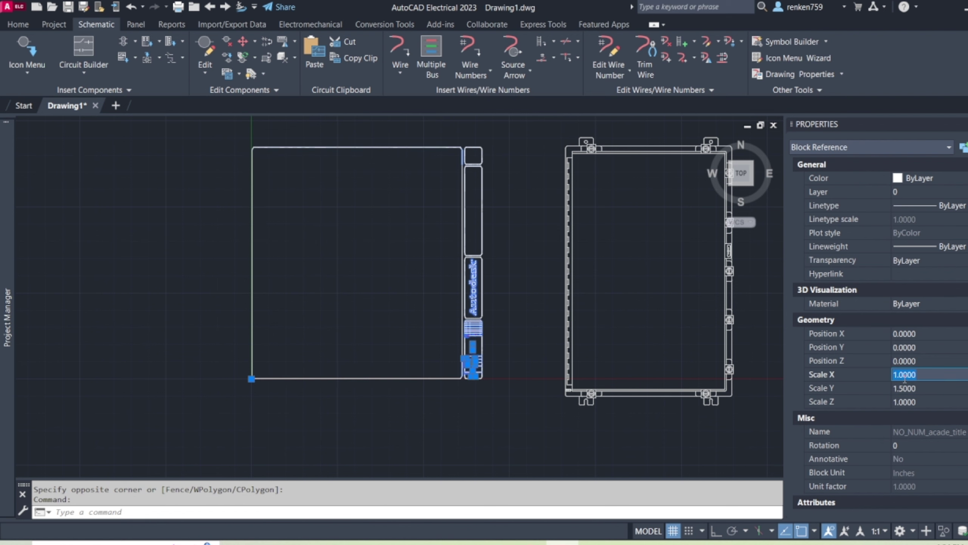
type("1.5")
key("Return")
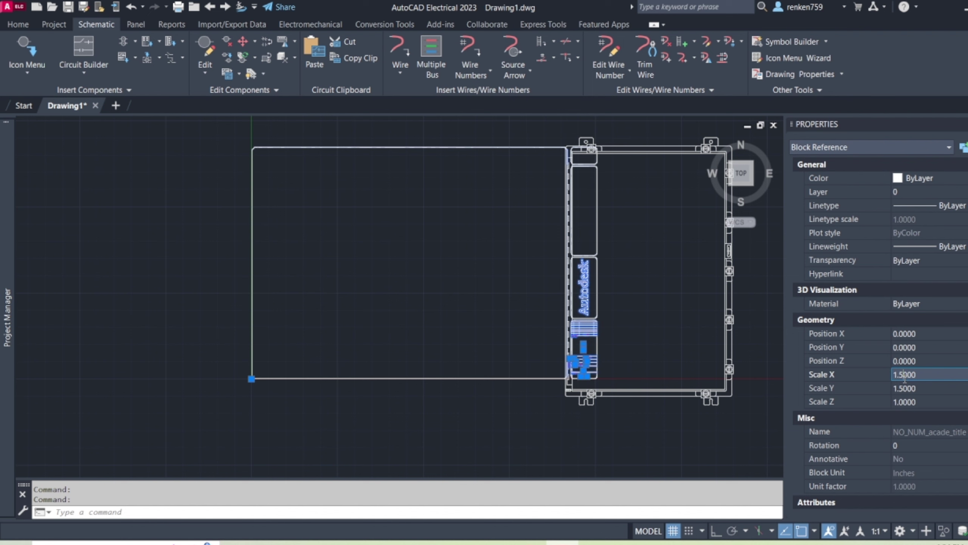
- Change the title block's X and Y scale to 2
double_click(915, 375)
type("2")
key("Return")
double_click(922, 383)
type("2")
key("Return")
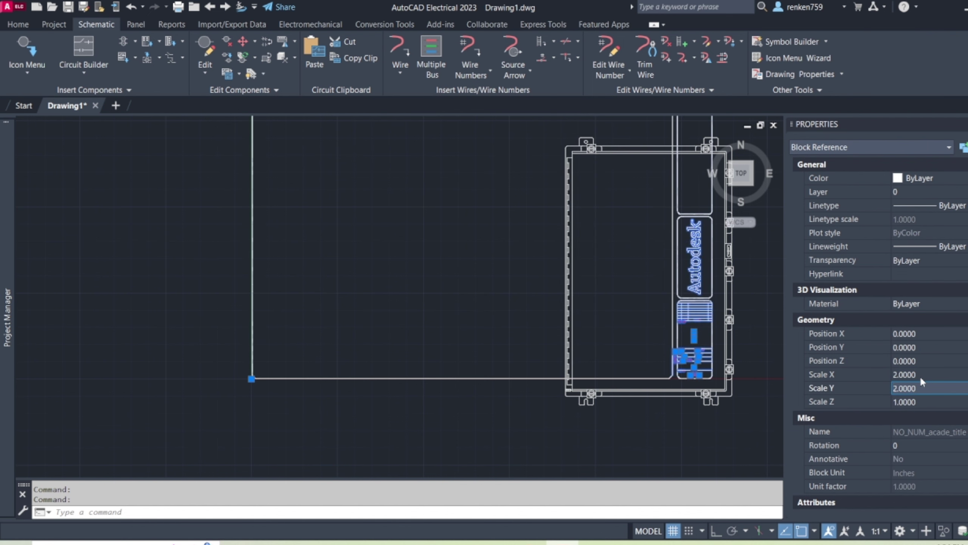
key("Escape")
- Move the enclosure from its lower-right corner into the title block's left side
scroll(541, 255, "up", 3)
left_click(481, 268)
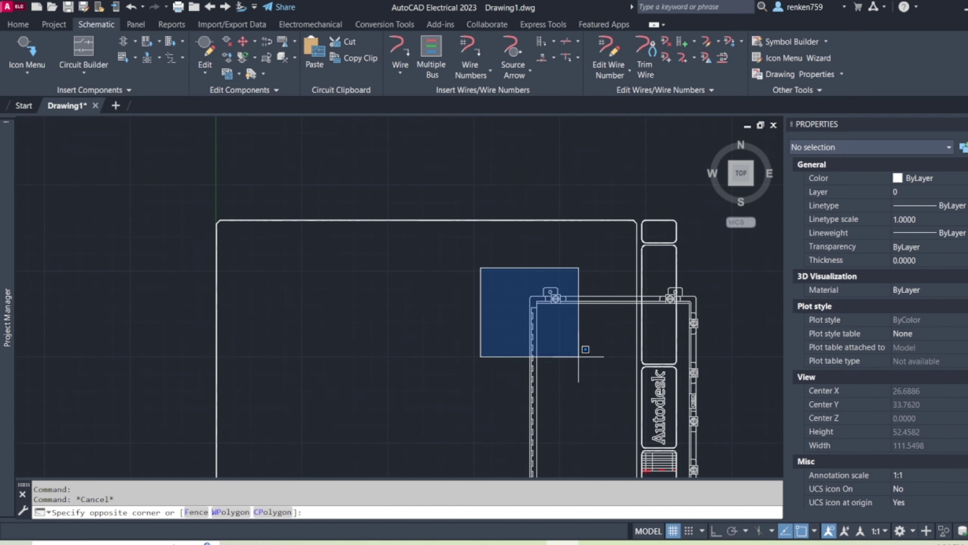
middle_click_drag(579, 357, 522, 206)
left_click(682, 417)
type("m")
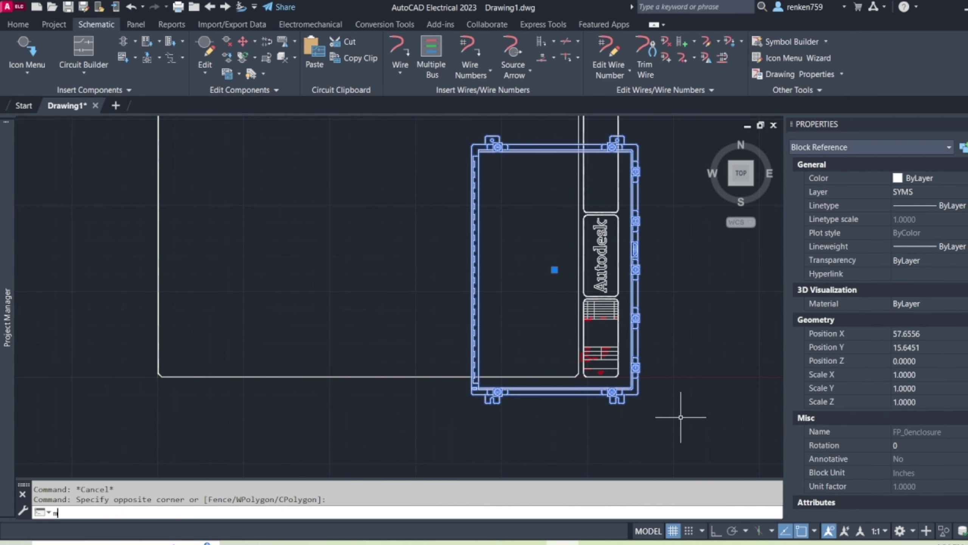
key("Return")
left_click(682, 414)
middle_click_drag(497, 361, 618, 450)
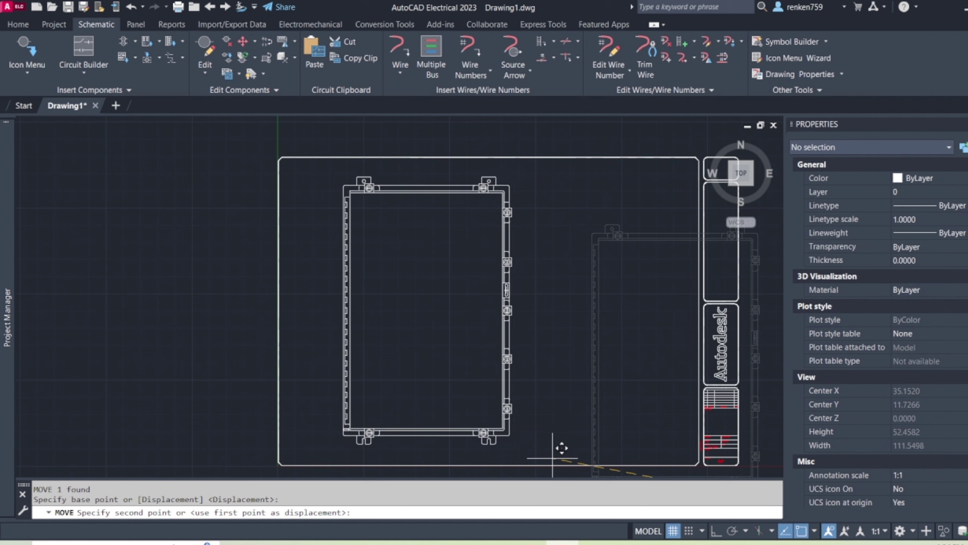
left_click(521, 459)
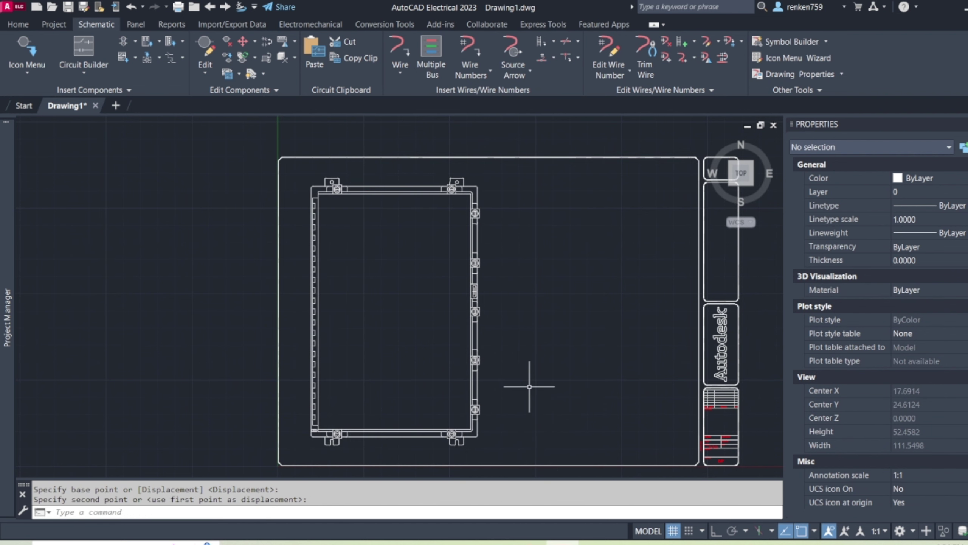
scroll(527, 358, "up", 5)
scroll(470, 332, "down", 5)
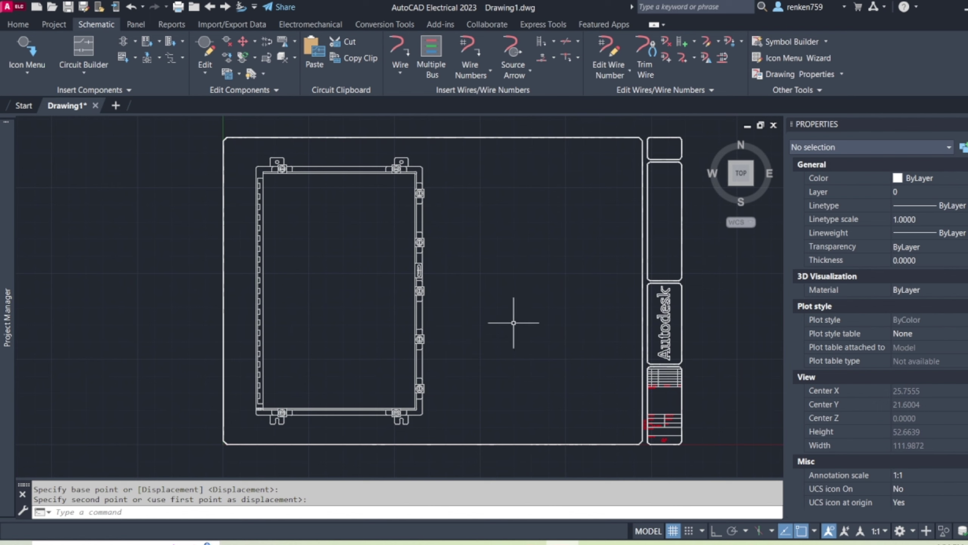
left_click(7, 7)
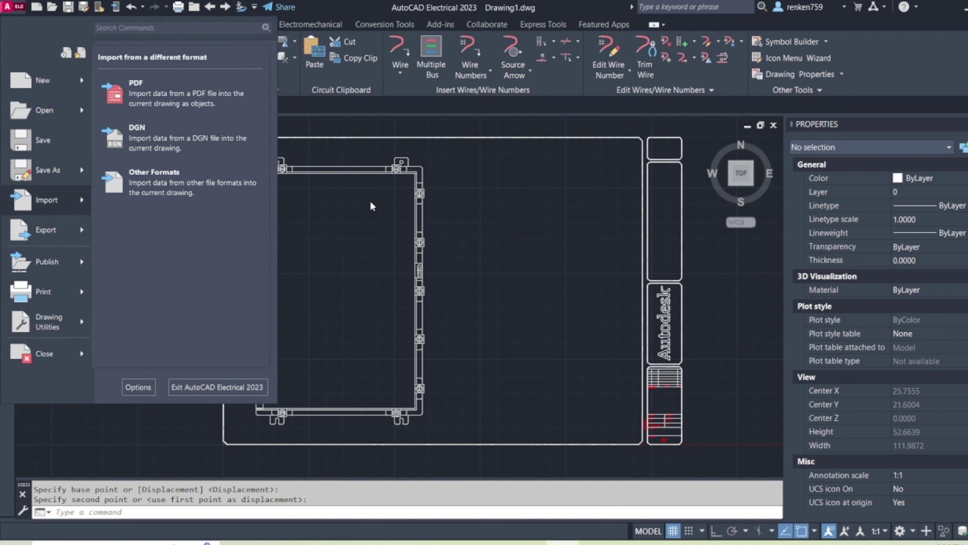
- Drag FP_0enclosure.dwg from the Desktop folder into Drawing1
left_click(469, 236)
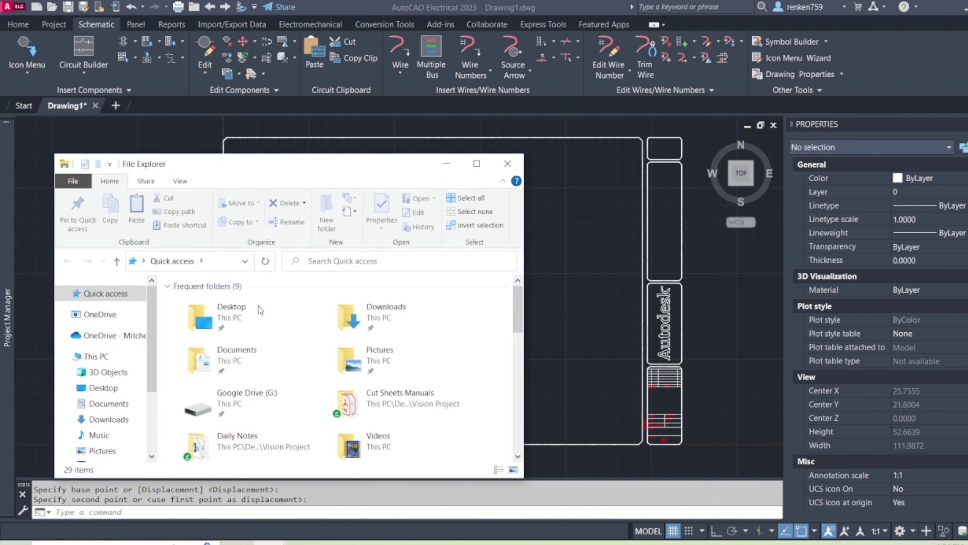
double_click(259, 306)
scroll(258, 320, "down", 3)
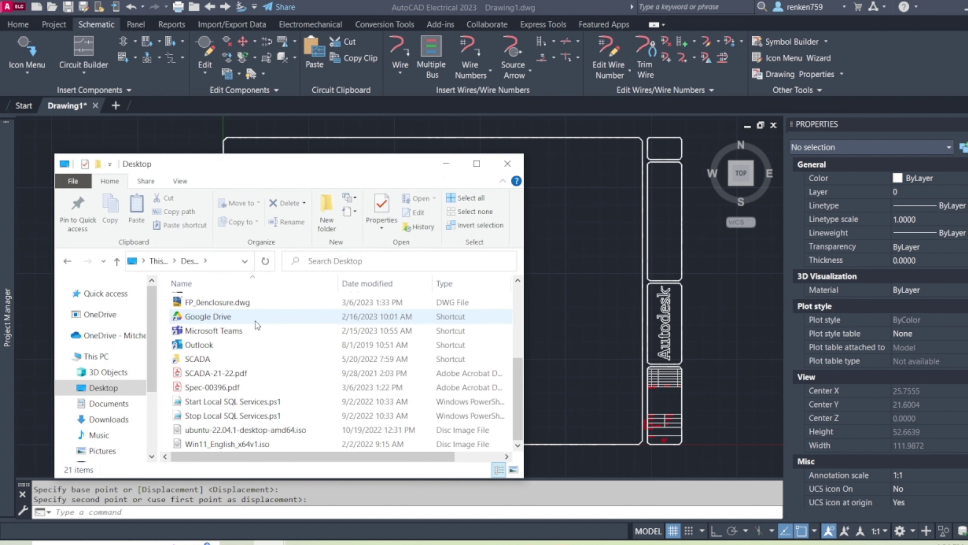
scroll(256, 320, "up", 1)
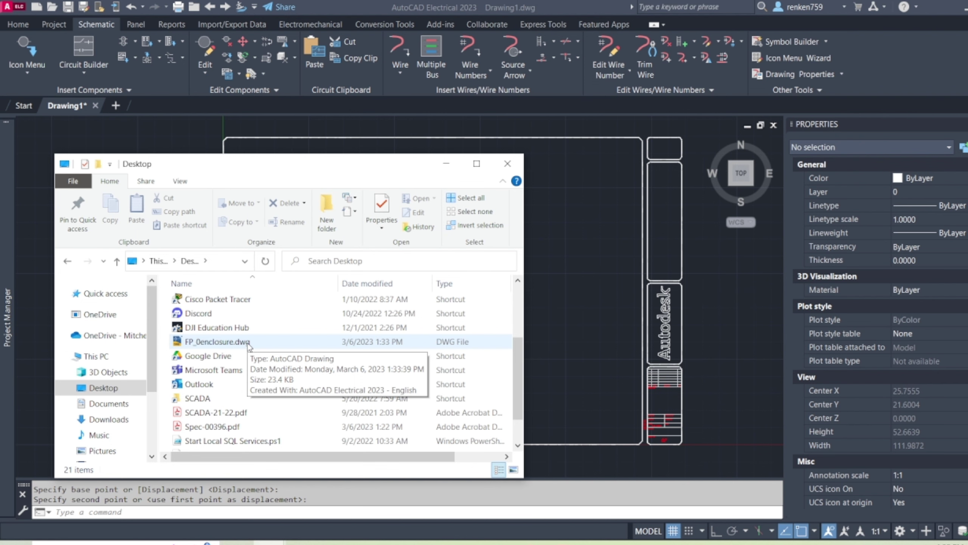
left_click_drag(249, 342, 314, 199)
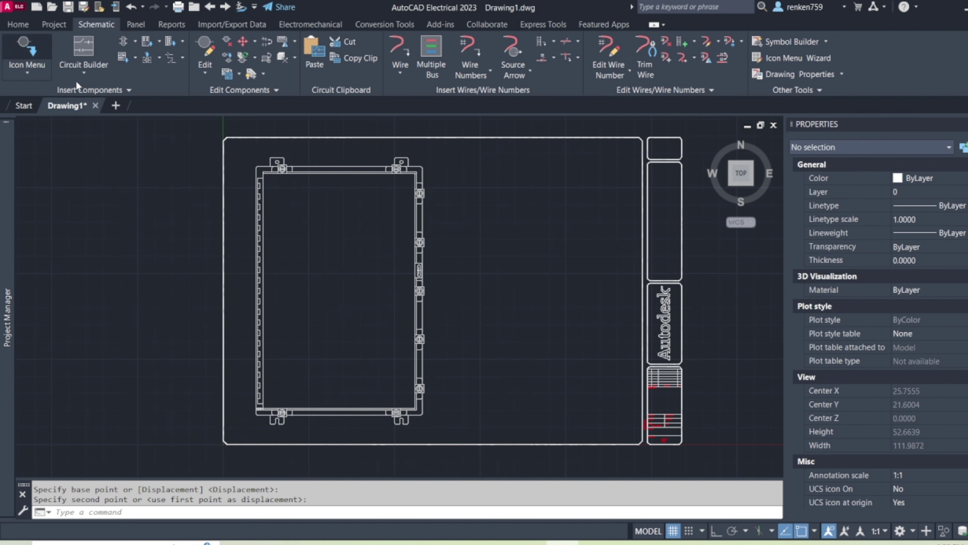
left_click(27, 49)
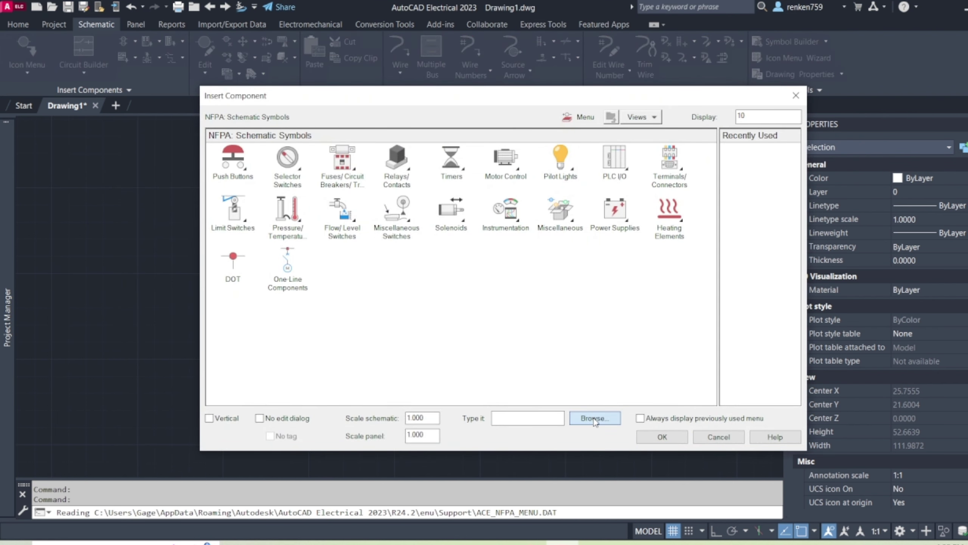
left_click(593, 418)
left_click(349, 202)
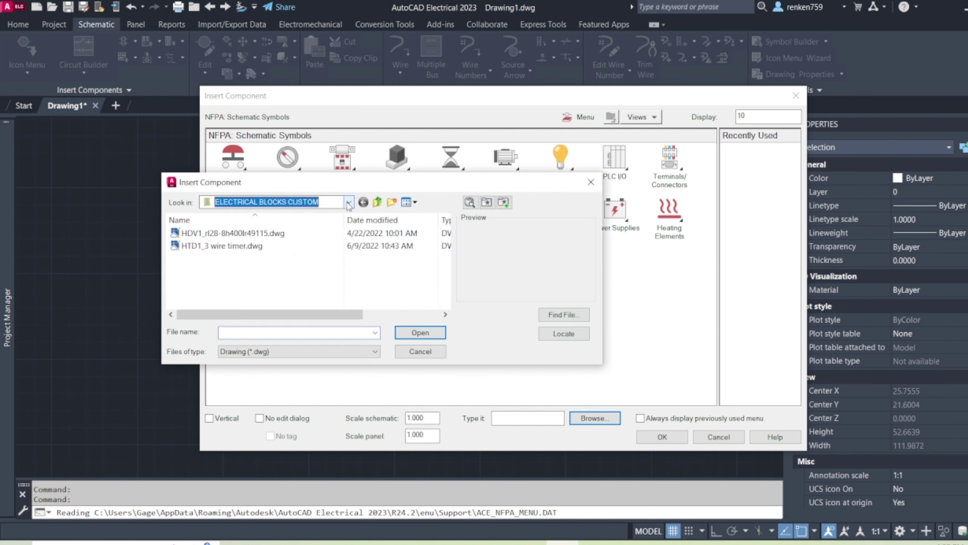
left_click(348, 203)
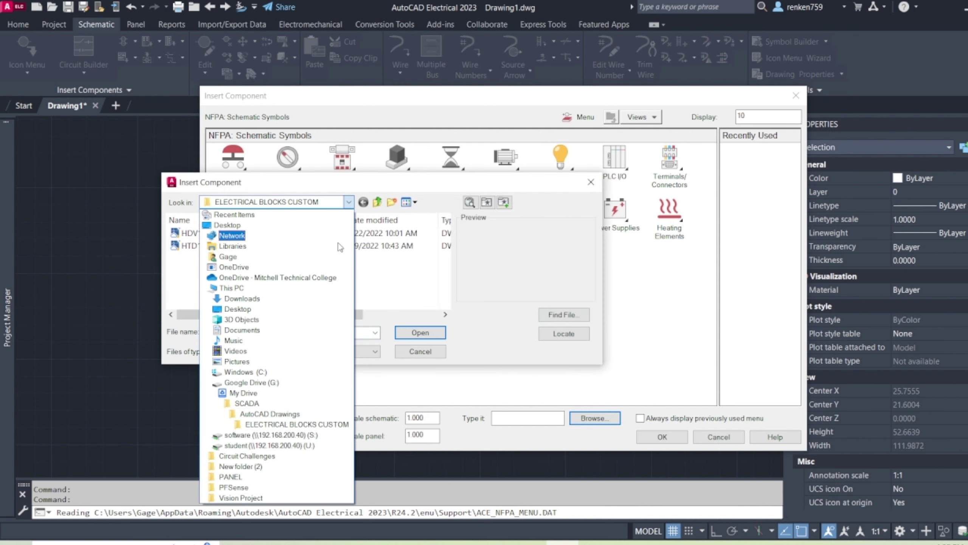
left_click(242, 226)
scroll(249, 282, "down", 10)
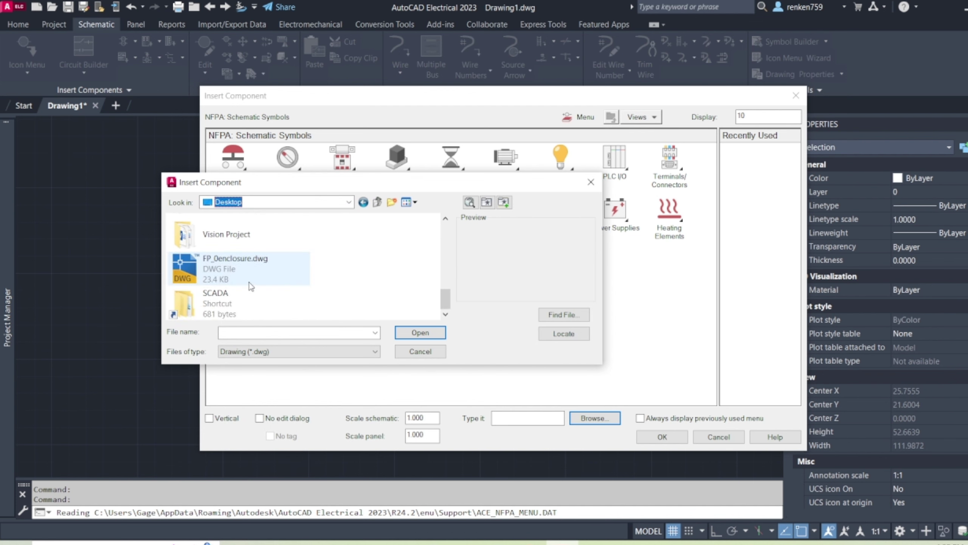
left_click(248, 281)
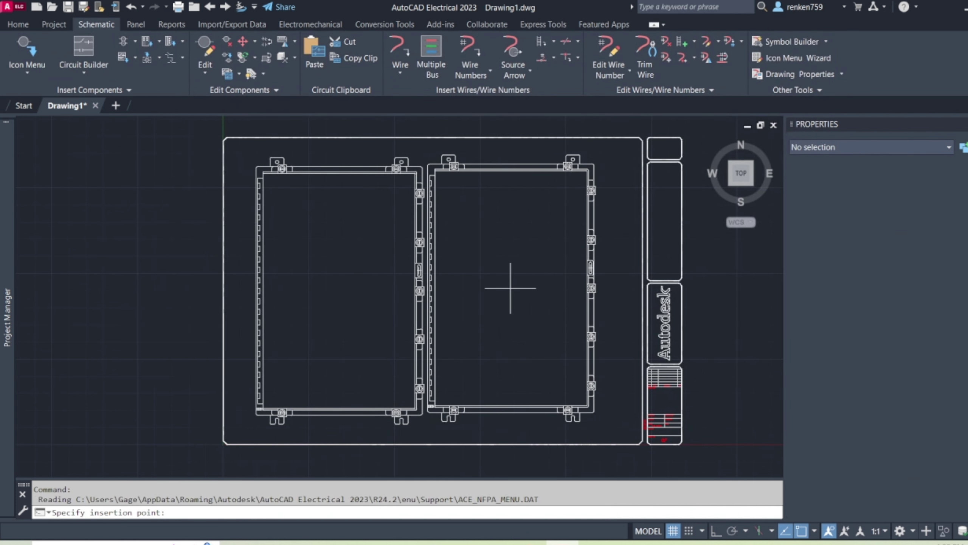
key("Escape")
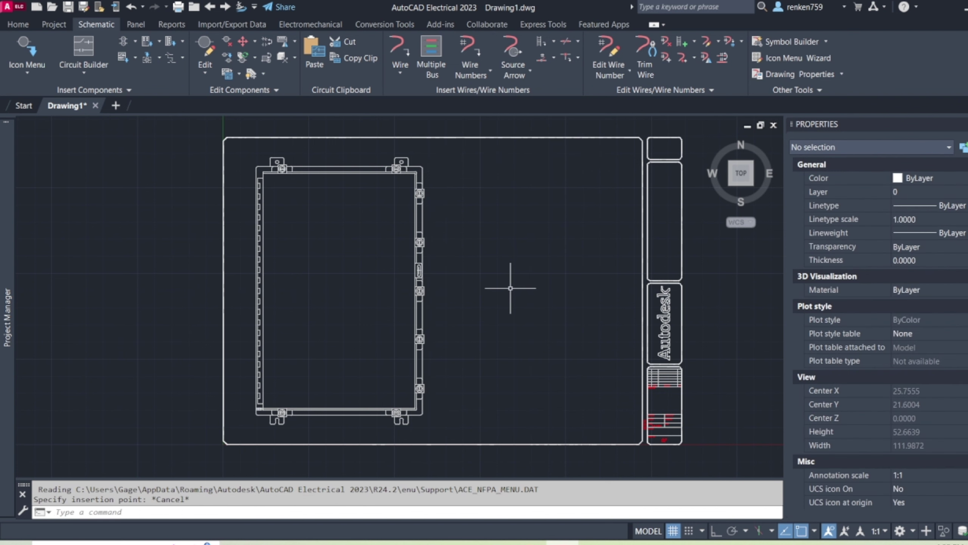